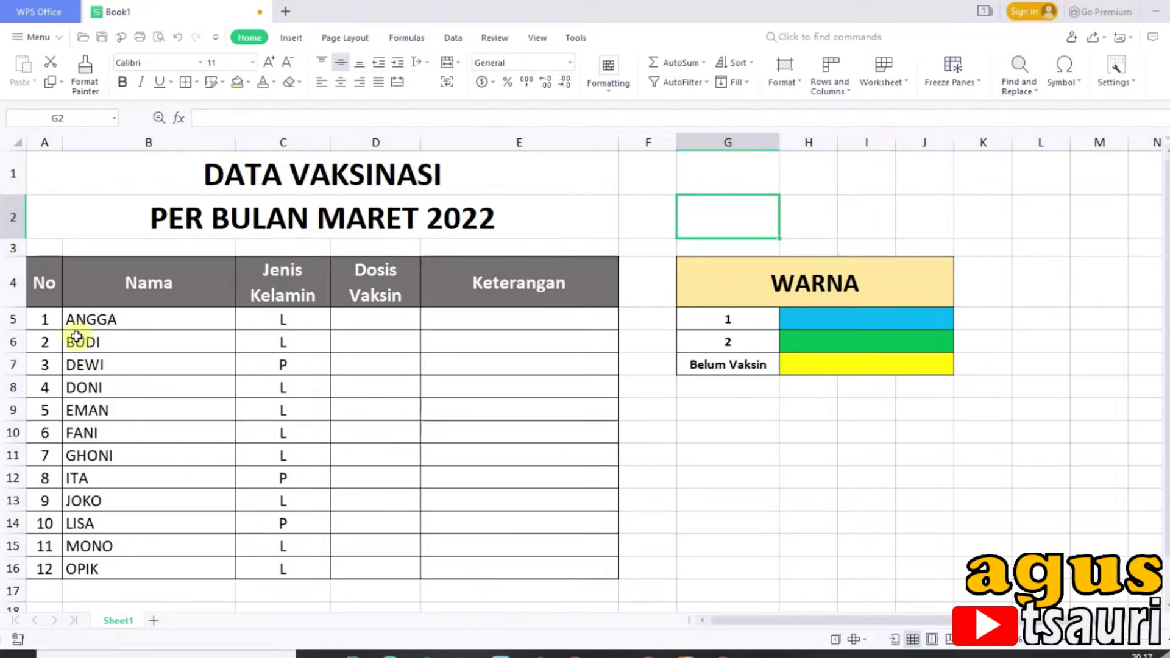
Set ANGGA's dose to 1 and fill row A5:E5 light blue.
{"action": "left_click_drag", "start_coordinate": [44, 319], "coordinate": [485, 319]}
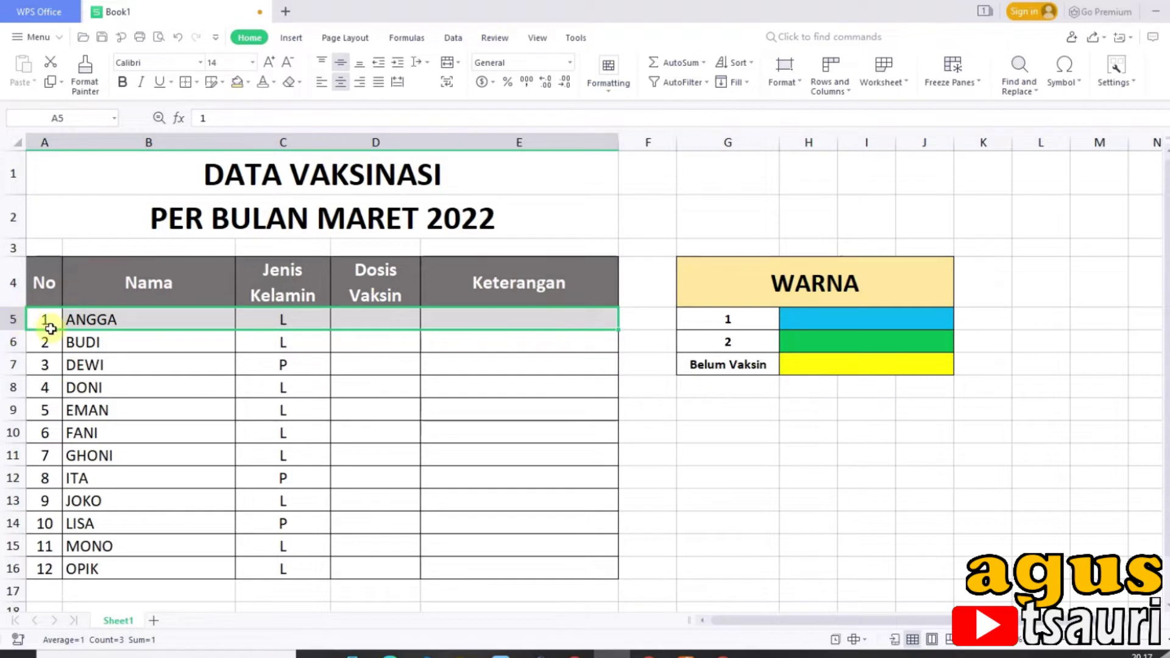
{"action": "left_click", "coordinate": [524, 341]}
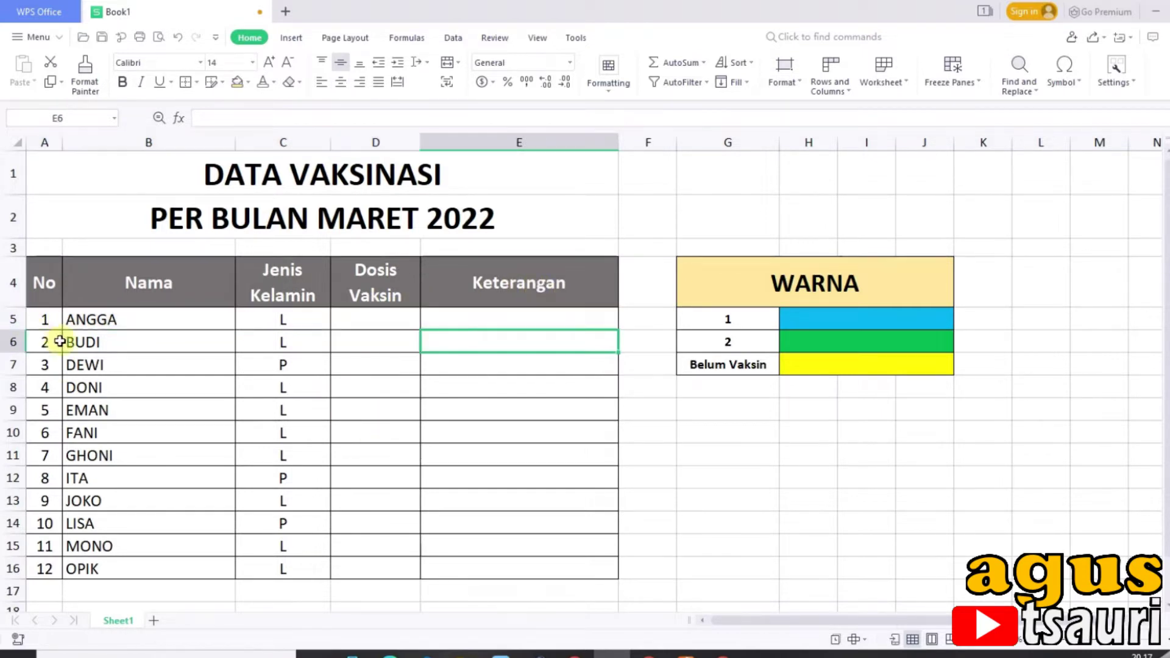
{"action": "left_click_drag", "start_coordinate": [45, 321], "coordinate": [455, 319]}
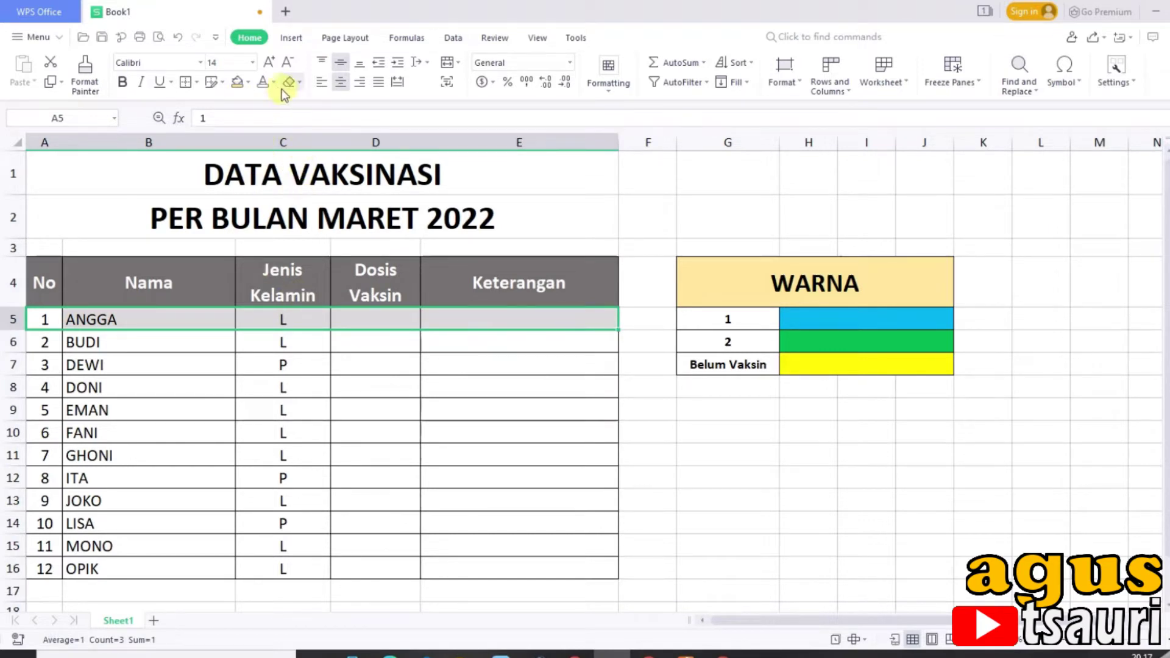
{"action": "left_click", "coordinate": [250, 86]}
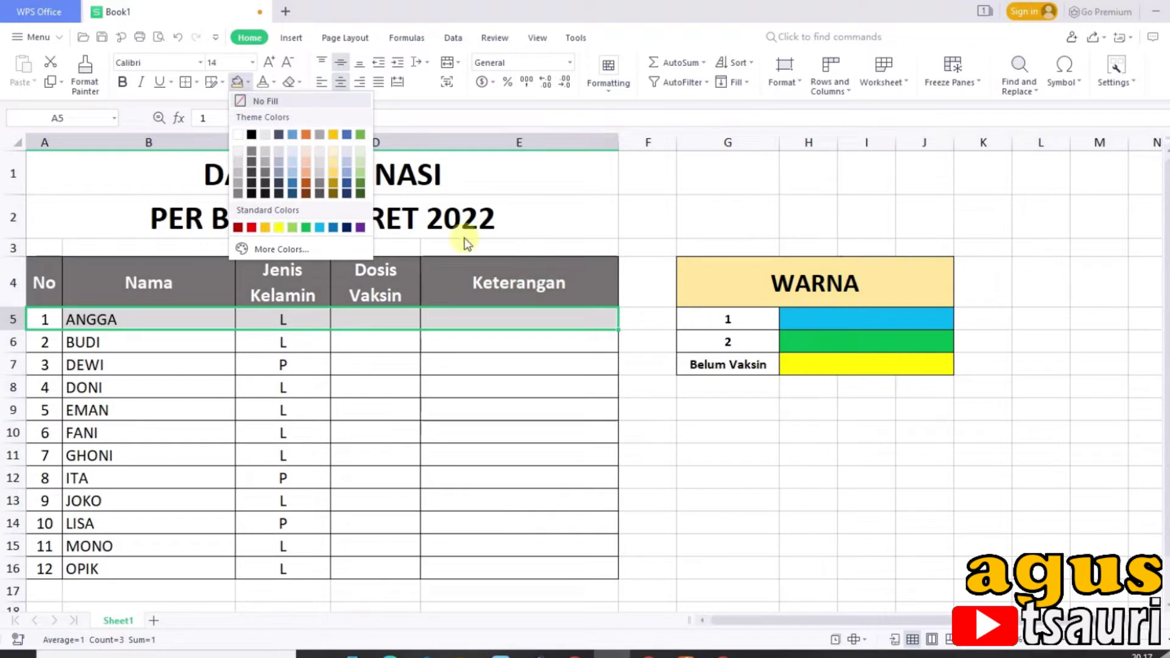
{"action": "left_click", "coordinate": [404, 323]}
{"action": "left_click", "coordinate": [426, 324]}
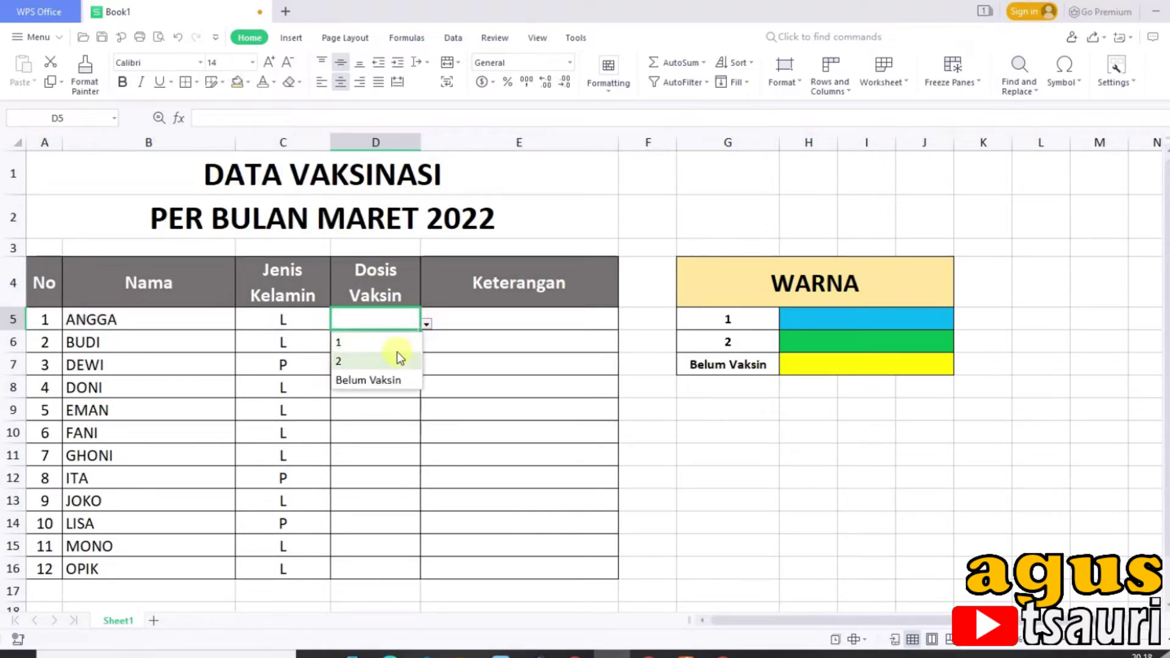
{"action": "left_click", "coordinate": [397, 345]}
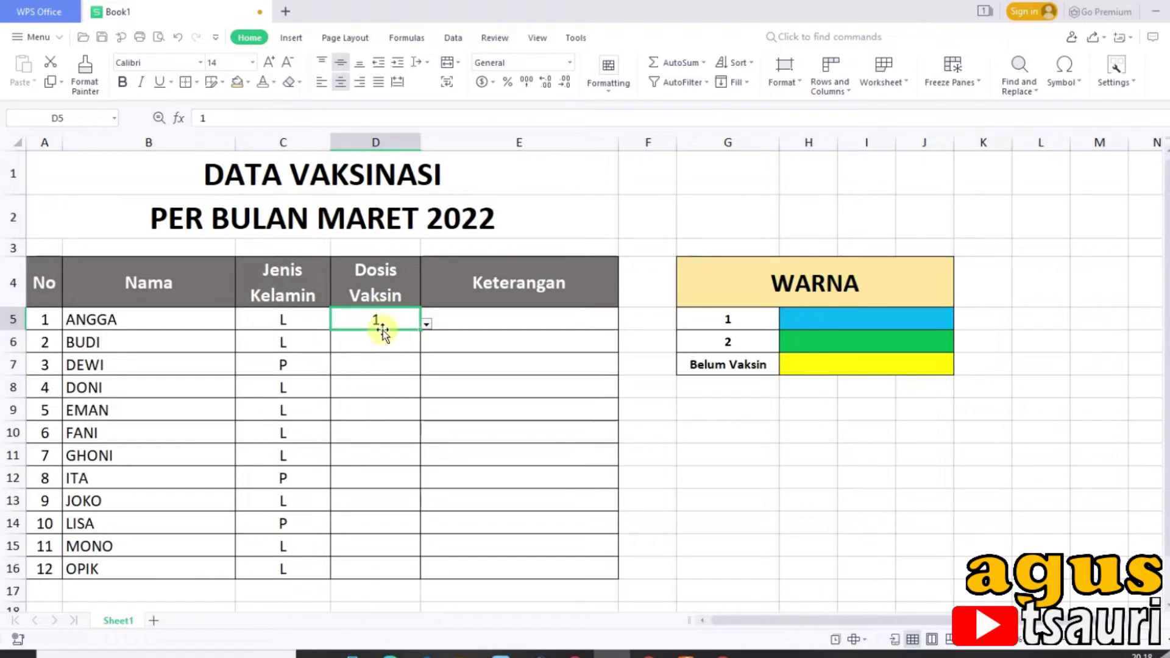
{"action": "left_click_drag", "start_coordinate": [39, 319], "coordinate": [530, 320]}
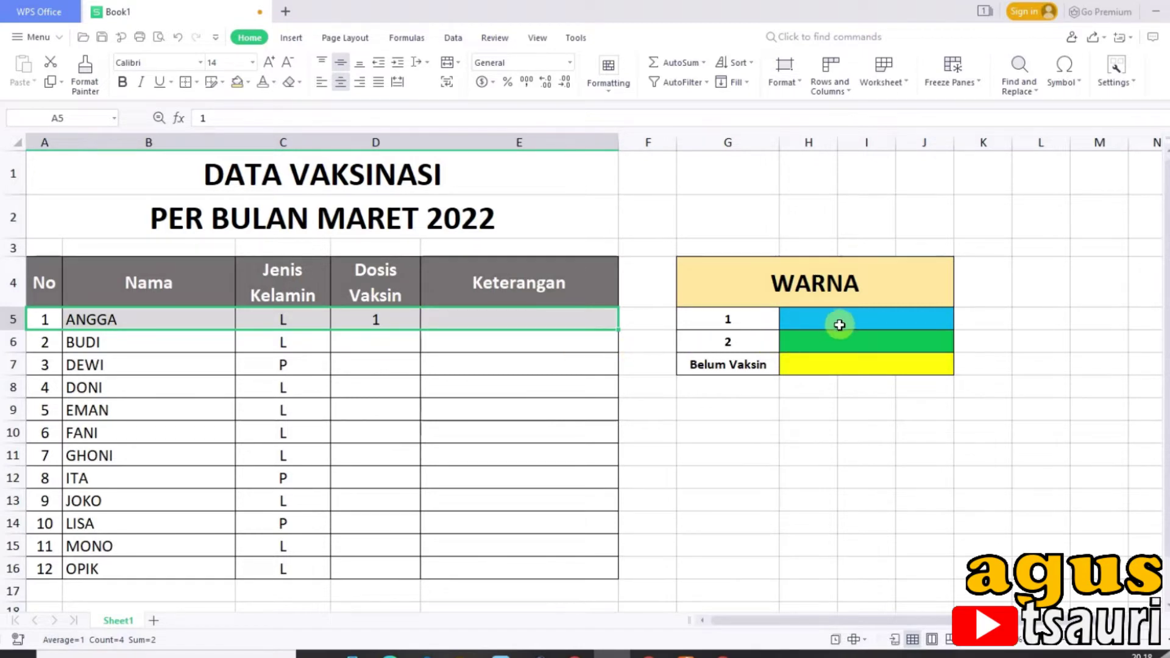
{"action": "left_click", "coordinate": [247, 84]}
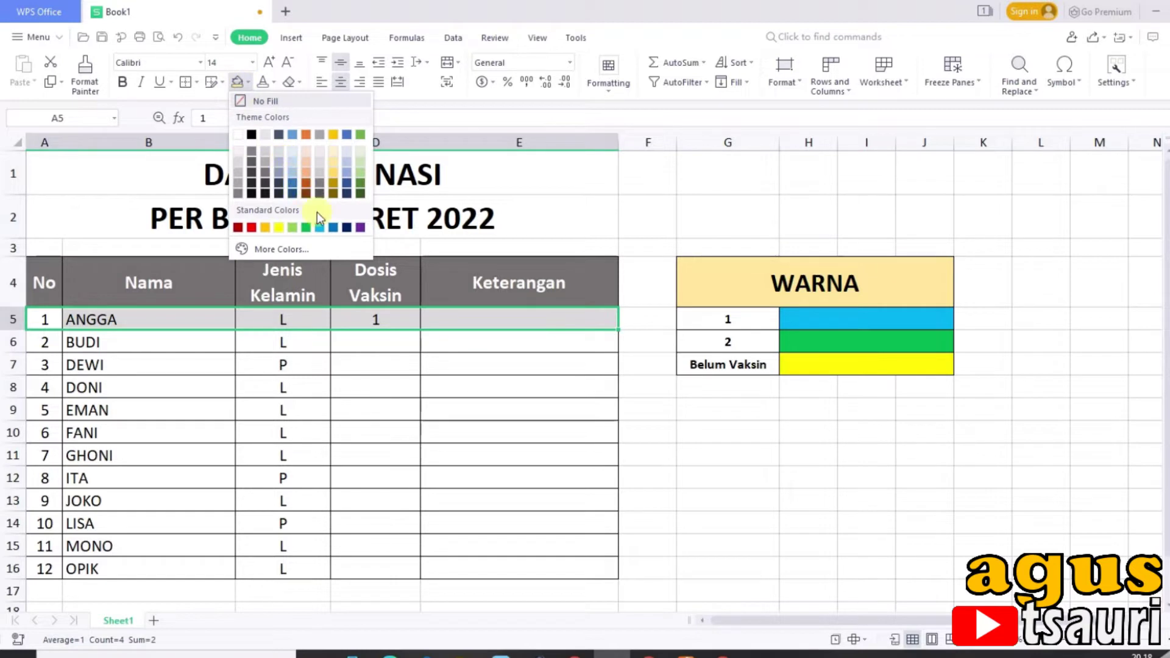
{"action": "left_click", "coordinate": [320, 228]}
{"action": "left_click", "coordinate": [481, 411]}
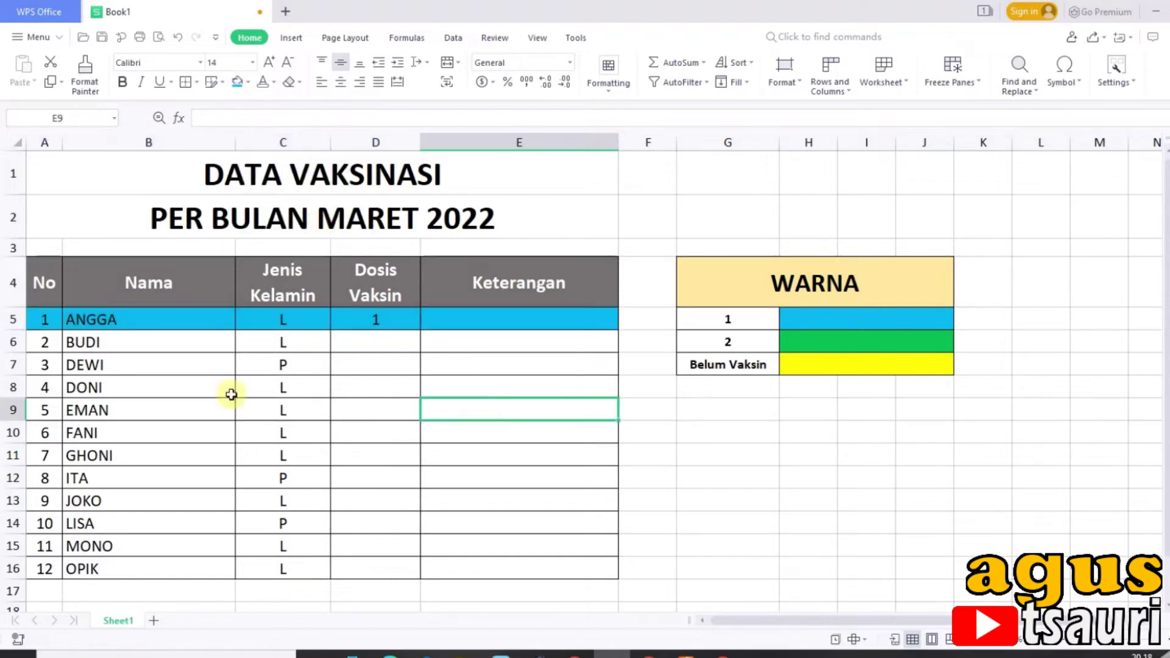
Mark BUDI as Belum Vaksin, widen column D, and fill row A6:E6 yellow.
{"action": "left_click_drag", "start_coordinate": [46, 342], "coordinate": [412, 345]}
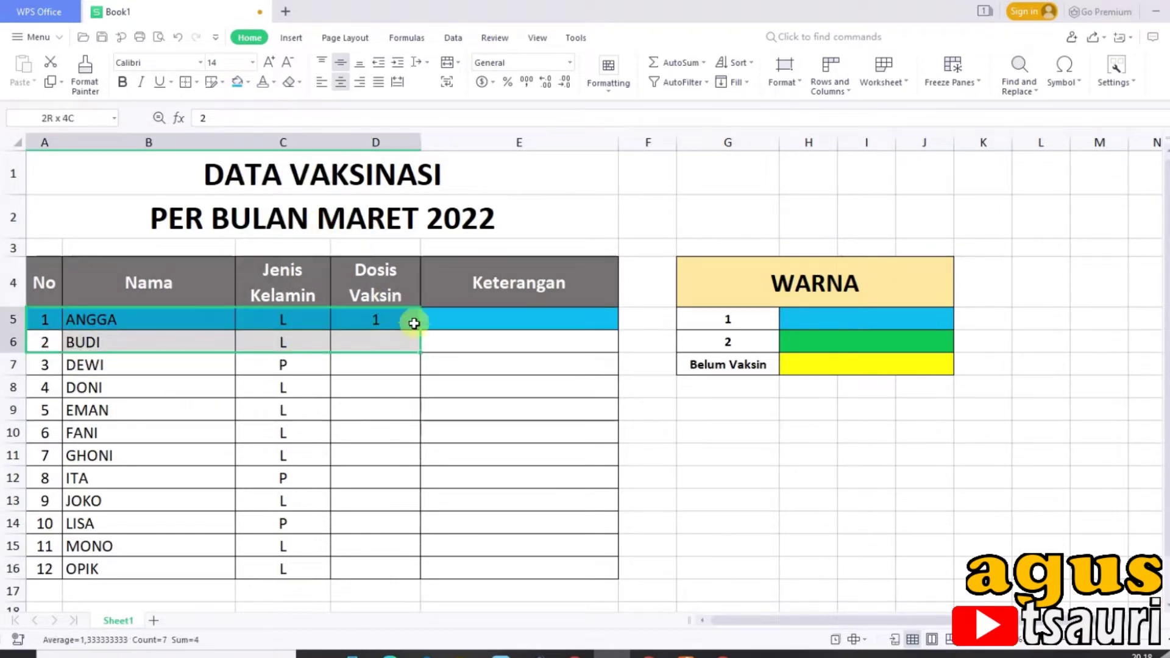
{"action": "left_click", "coordinate": [411, 345]}
{"action": "left_click", "coordinate": [426, 347]}
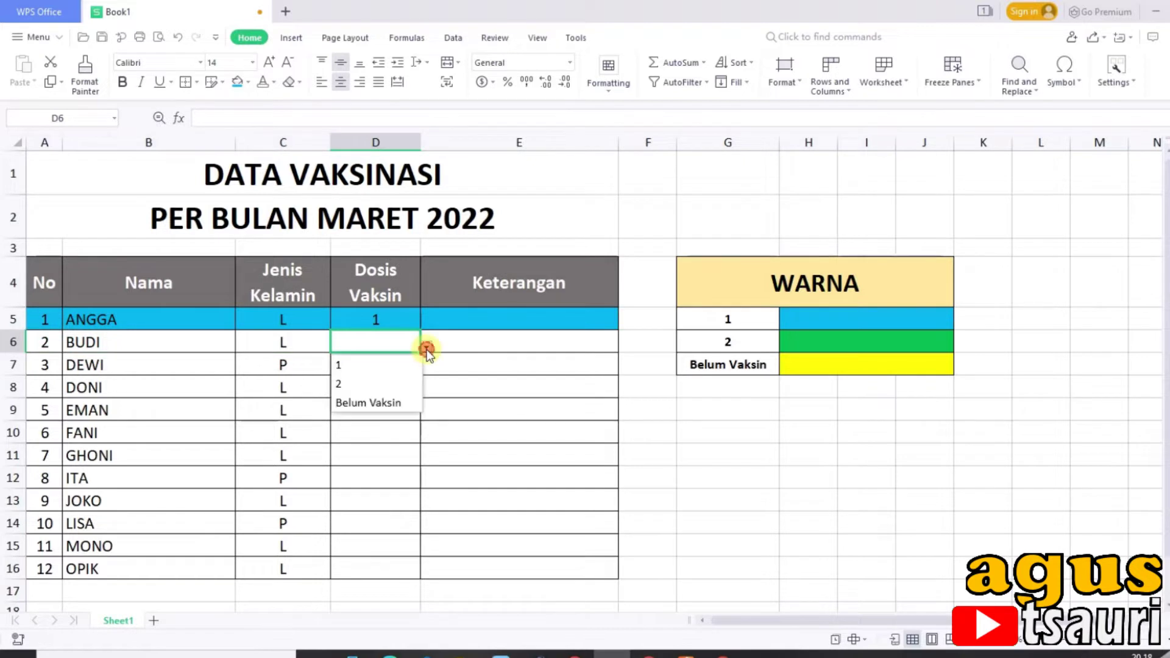
{"action": "left_click", "coordinate": [386, 404]}
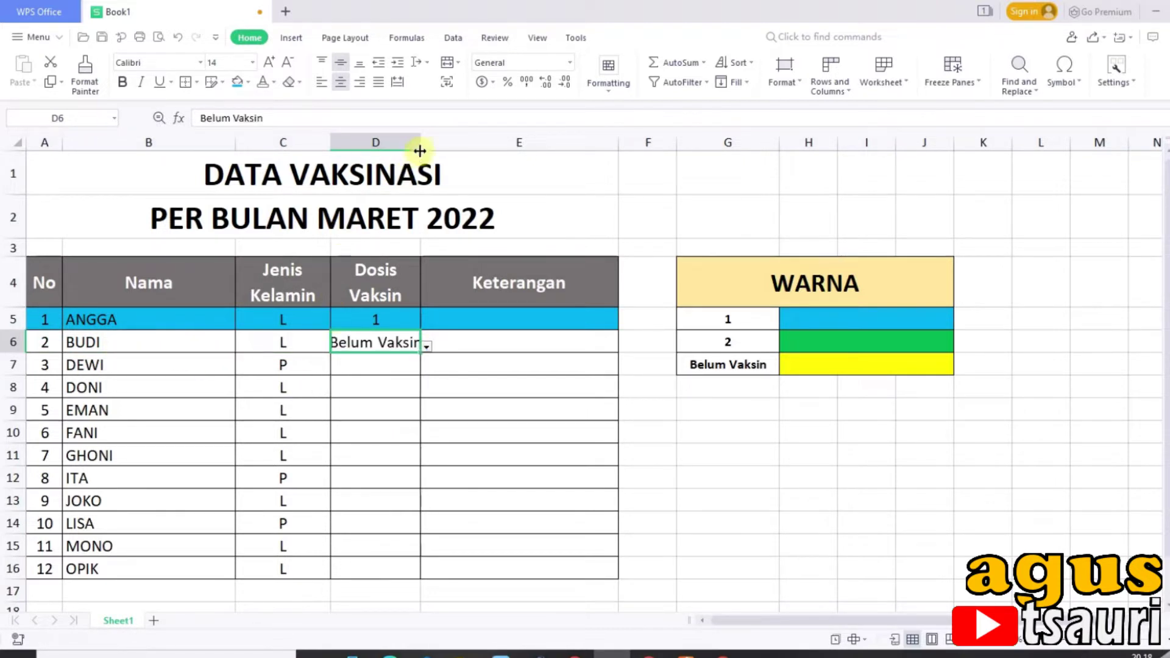
{"action": "left_click_drag", "start_coordinate": [424, 142], "coordinate": [437, 143]}
{"action": "mouse_move", "coordinate": [37, 342]}
{"action": "left_mouse_down"}
{"action": "mouse_move", "coordinate": [379, 329]}
{"action": "mouse_move", "coordinate": [452, 348]}
{"action": "left_mouse_up"}
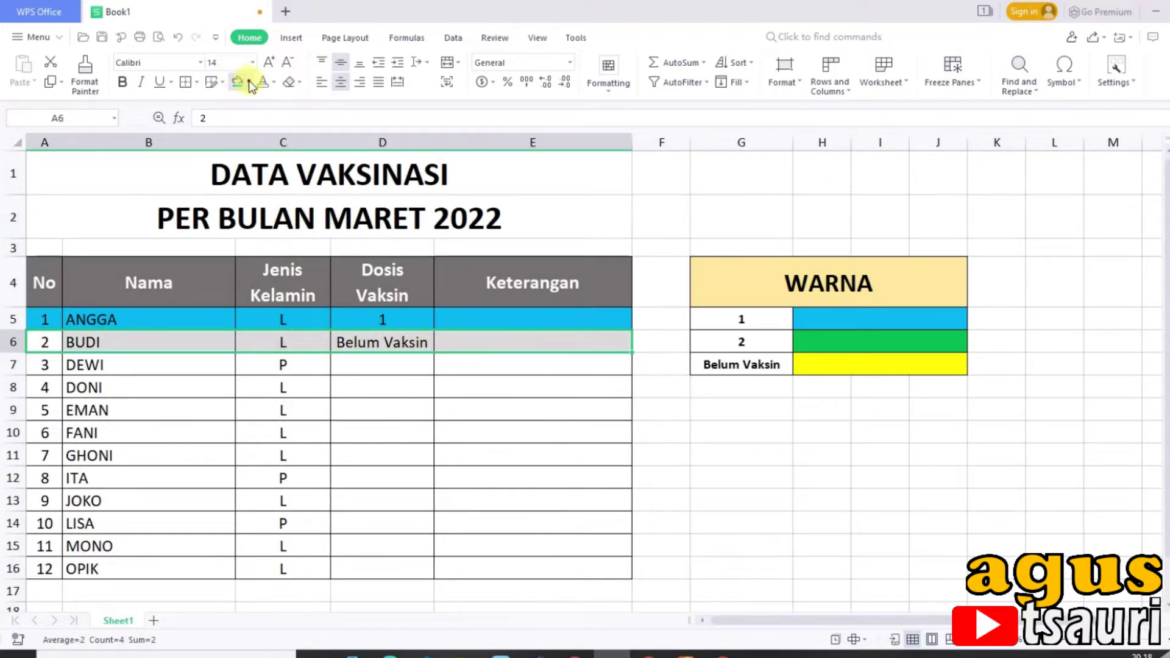
{"action": "left_click", "coordinate": [250, 82]}
{"action": "left_click", "coordinate": [279, 230]}
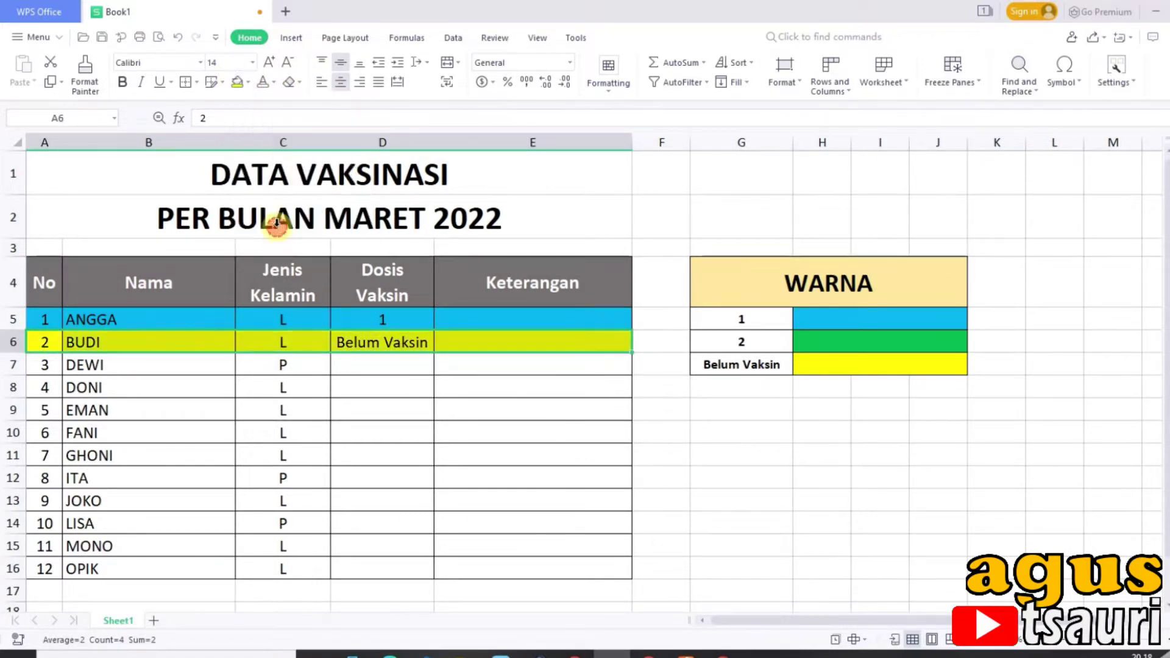
{"action": "left_click", "coordinate": [364, 361]}
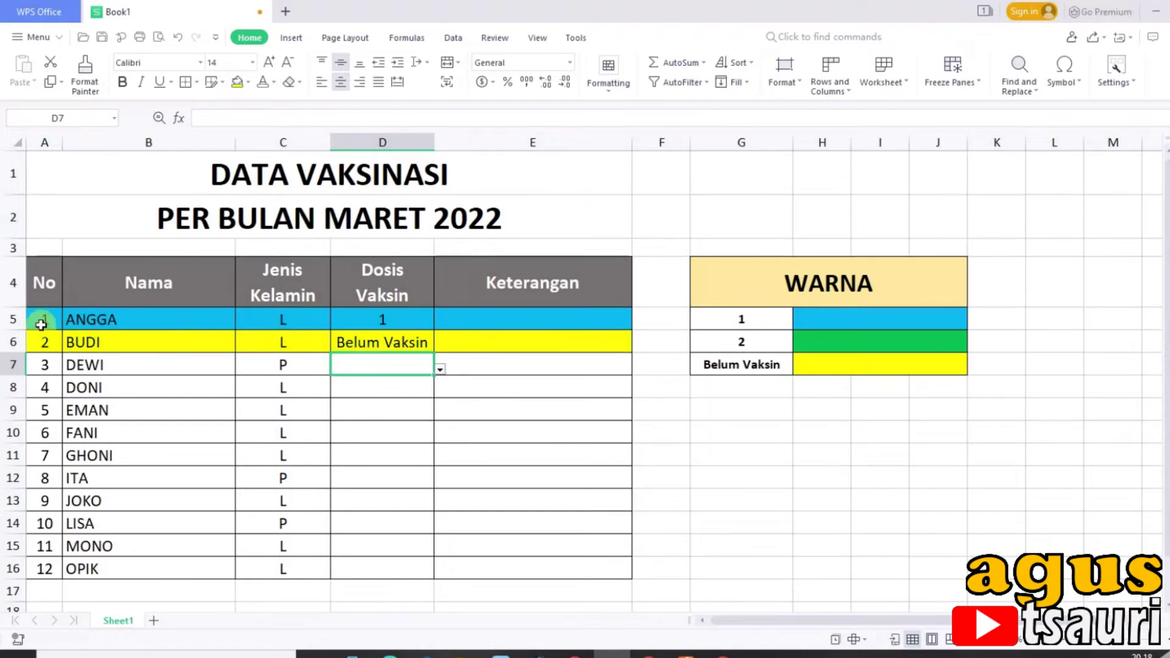
{"action": "left_click_drag", "start_coordinate": [41, 324], "coordinate": [472, 346]}
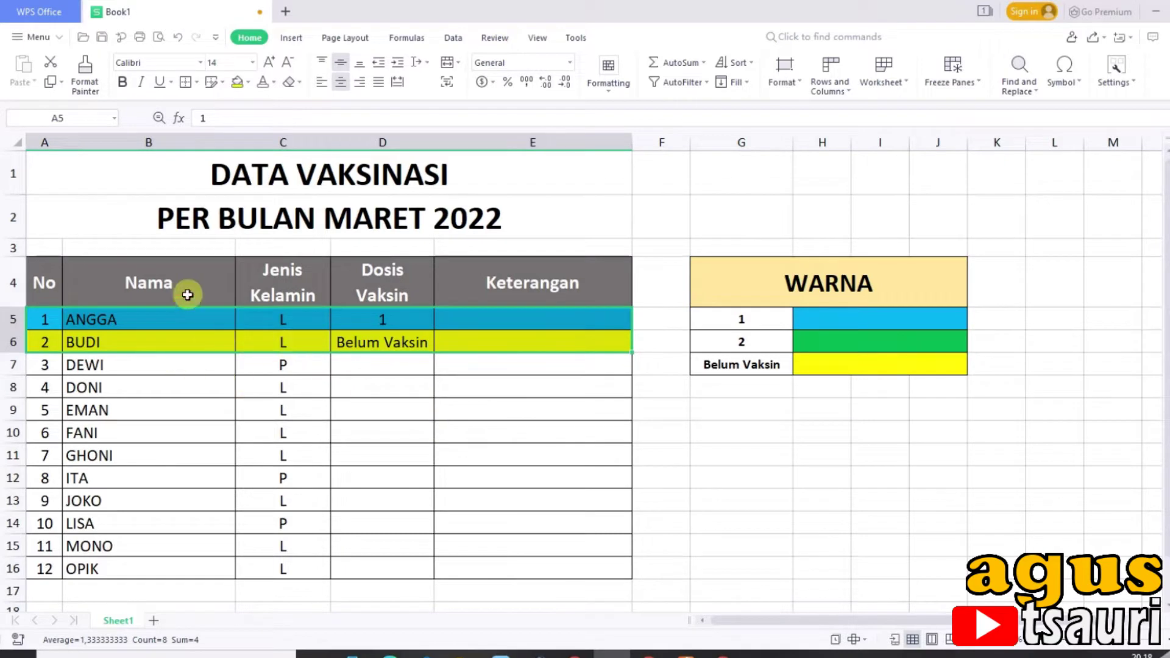
Set rows A5:E6 to No Fill to clear their blue and yellow shading.
{"action": "left_click", "coordinate": [249, 82]}
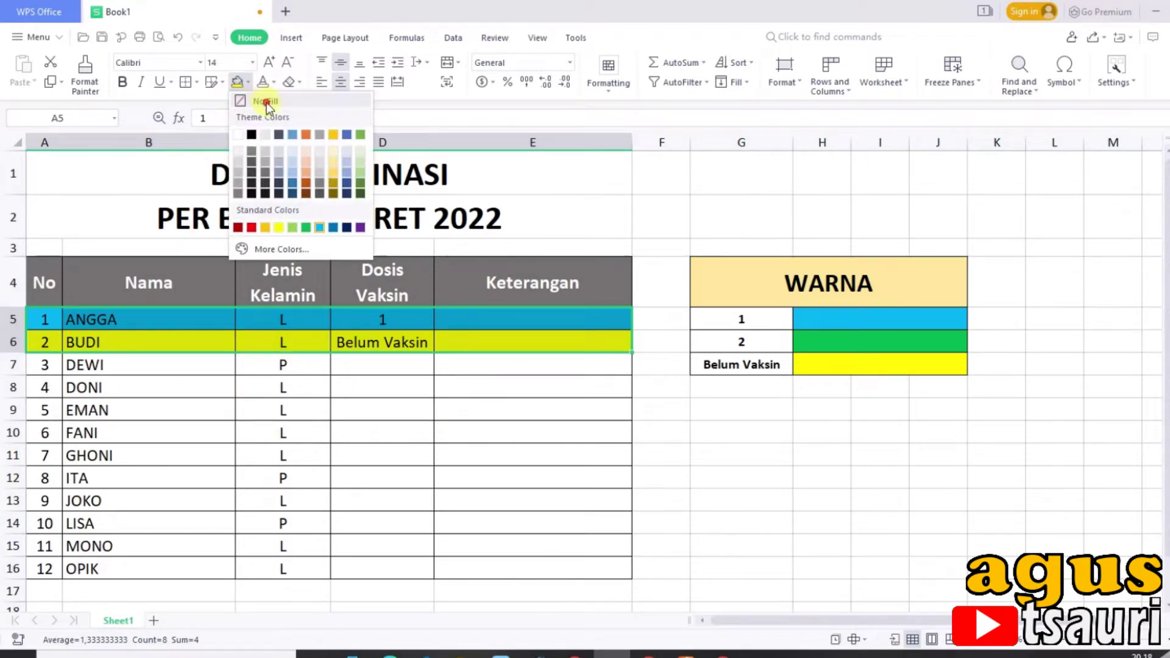
{"action": "left_click", "coordinate": [264, 99]}
{"action": "left_click", "coordinate": [402, 409]}
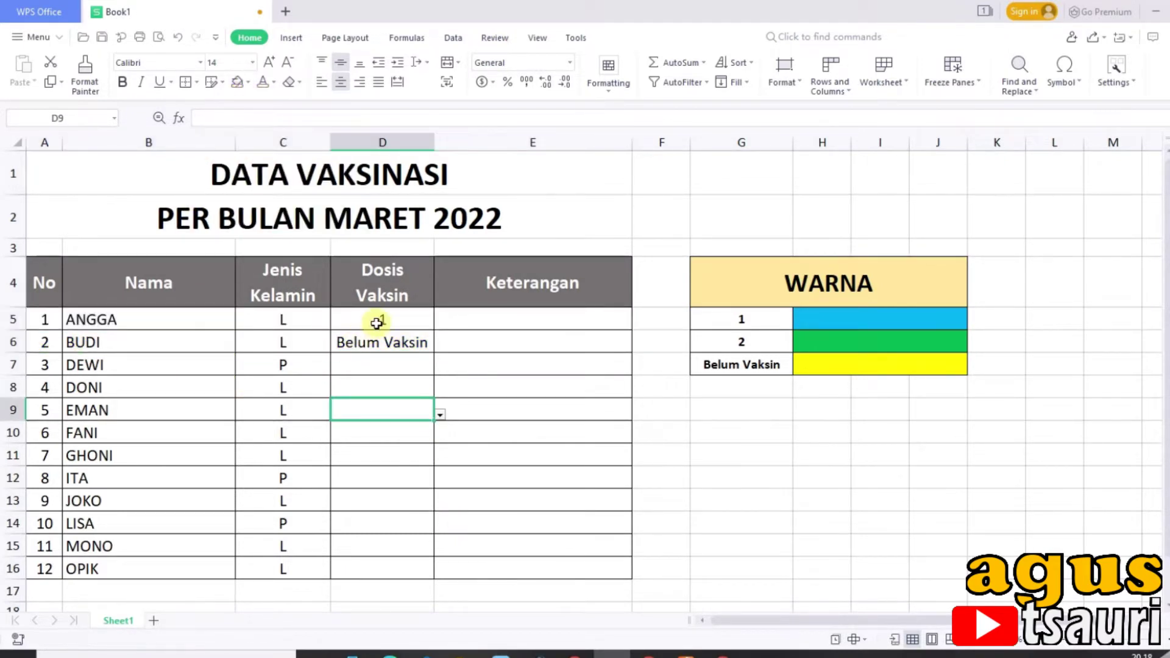
Select the whole data area A5:E16.
{"action": "left_click", "coordinate": [383, 320]}
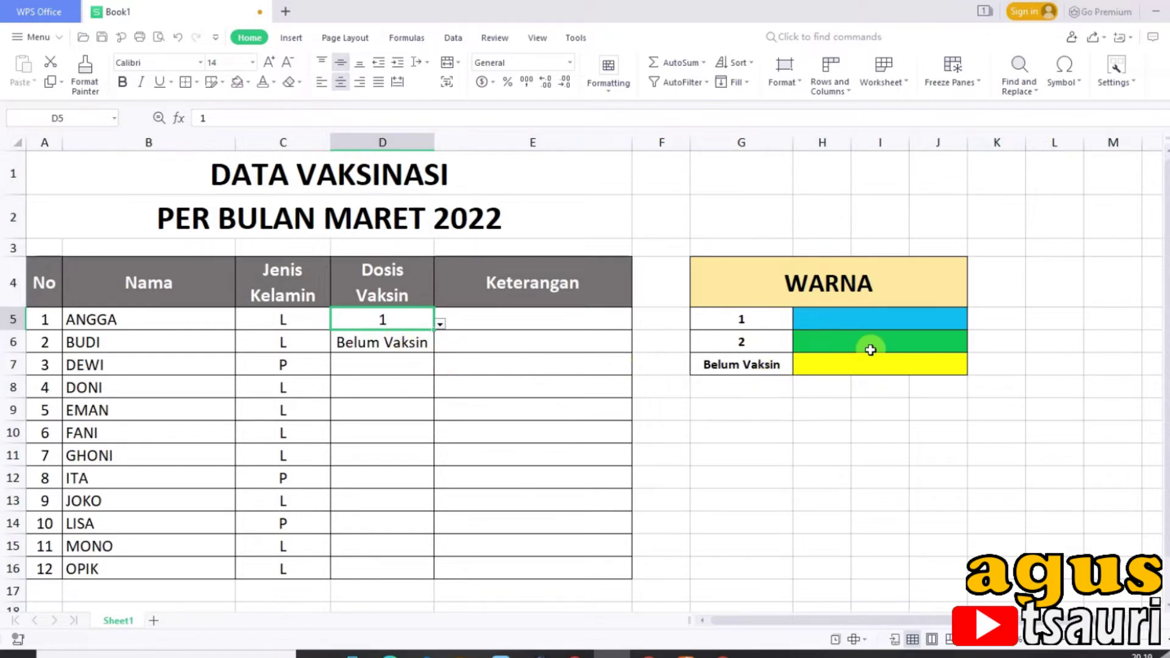
{"action": "left_click", "coordinate": [466, 406]}
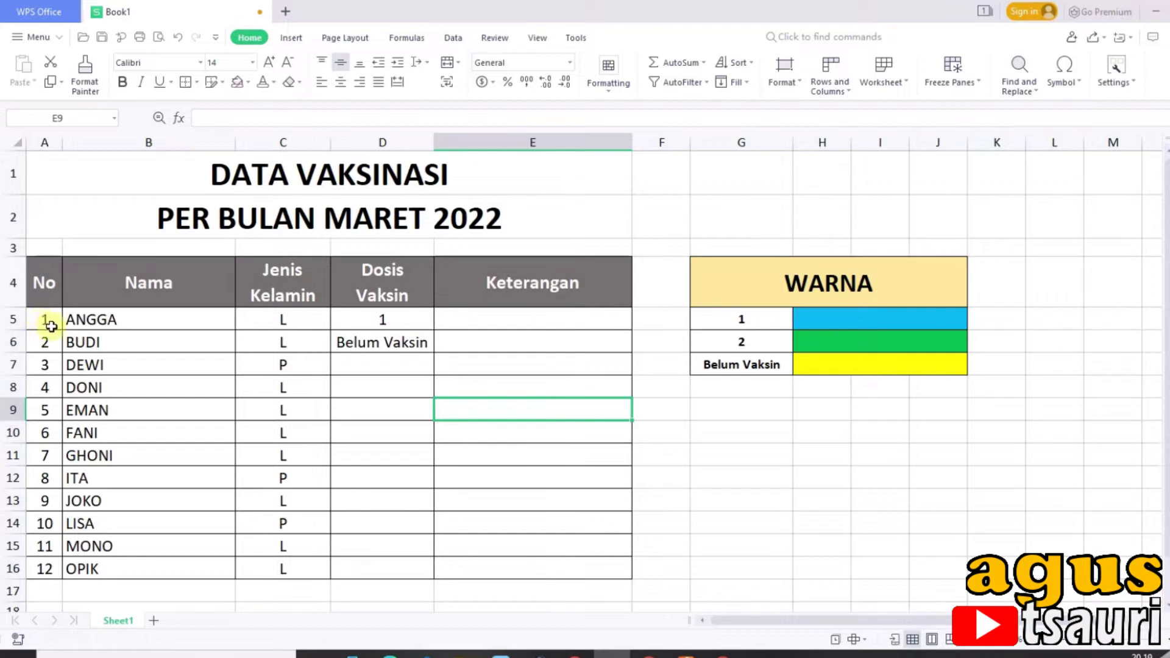
{"action": "left_click", "coordinate": [37, 326]}
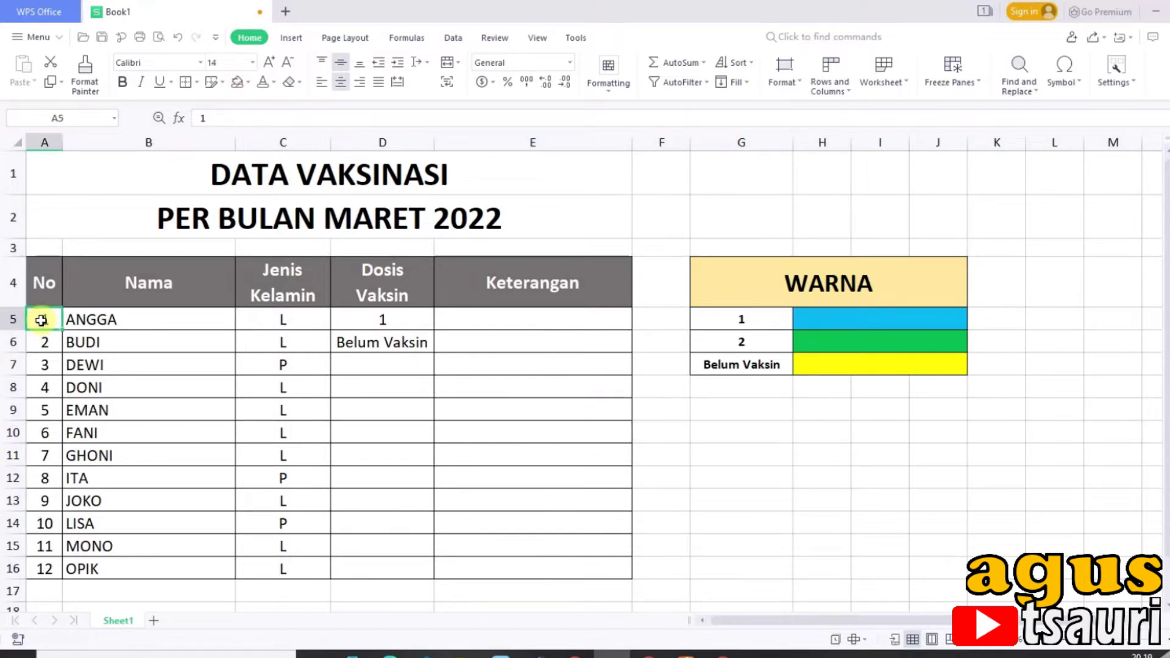
{"action": "mouse_move", "coordinate": [74, 325]}
{"action": "left_mouse_down"}
{"action": "mouse_move", "coordinate": [436, 374]}
{"action": "mouse_move", "coordinate": [483, 397]}
{"action": "mouse_move", "coordinate": [457, 556]}
{"action": "left_mouse_up"}
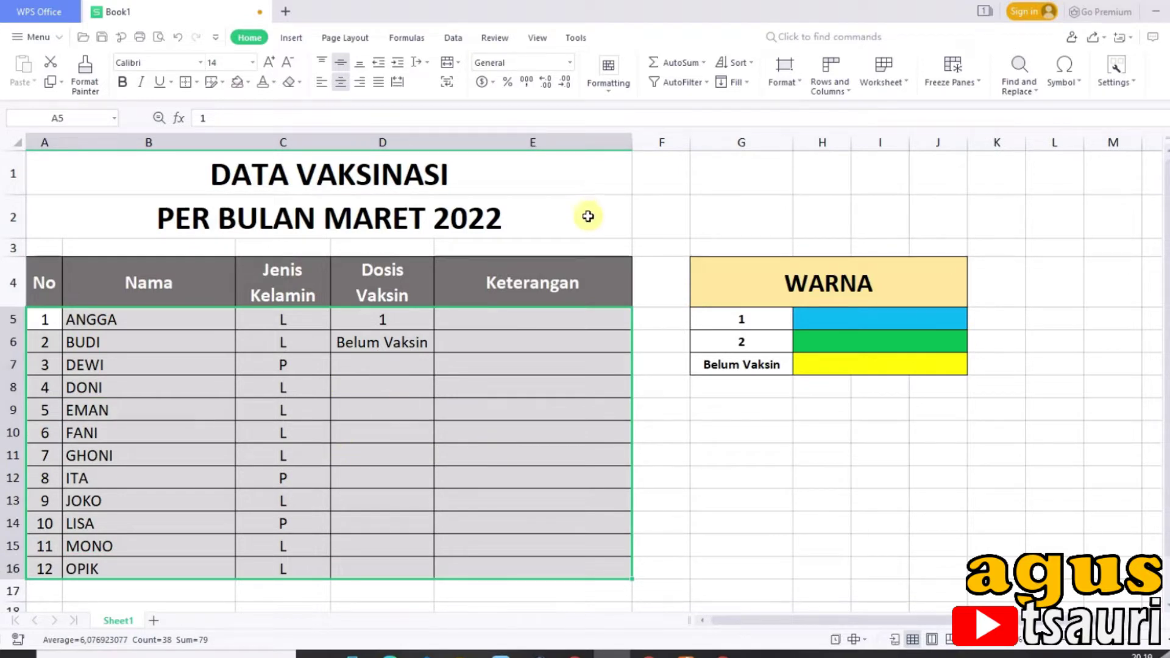
Start a new conditional formatting rule for A5:E16 from Formatting > Conditional Formatting.
{"action": "left_click", "coordinate": [608, 92]}
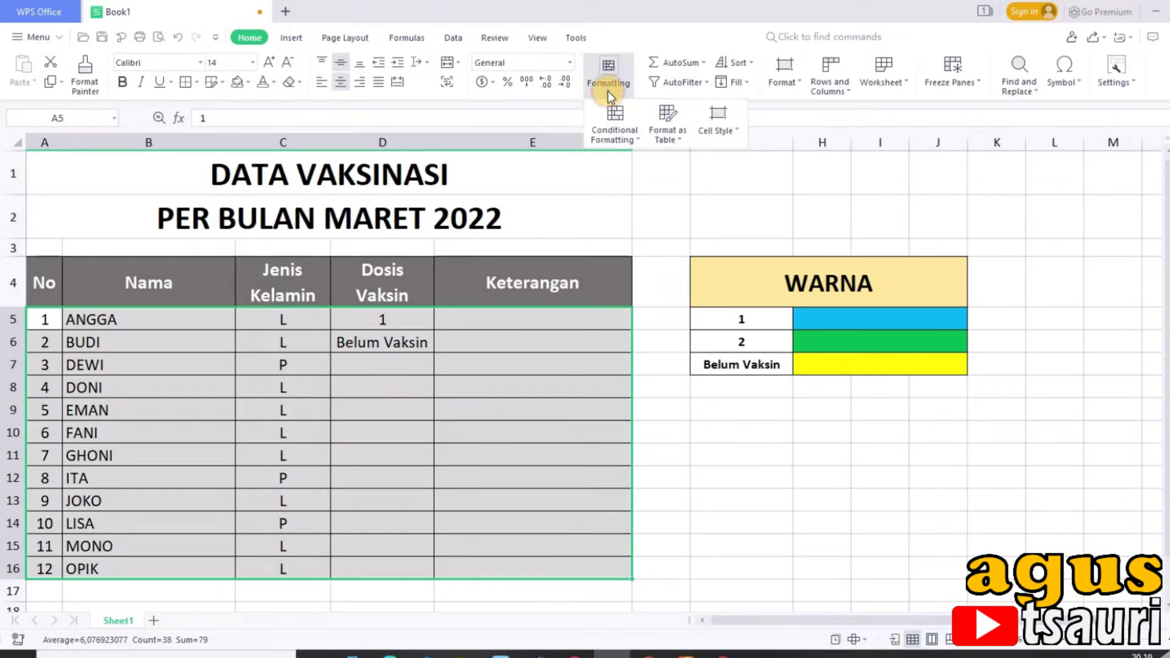
{"action": "left_click", "coordinate": [635, 135]}
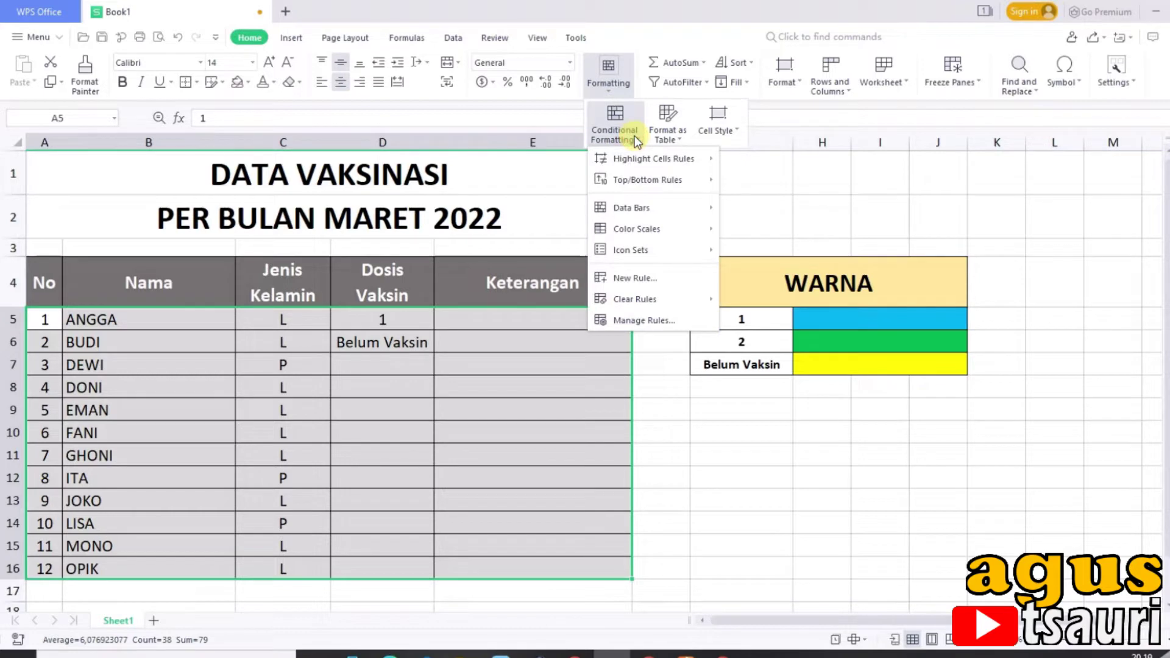
{"action": "left_click", "coordinate": [657, 280]}
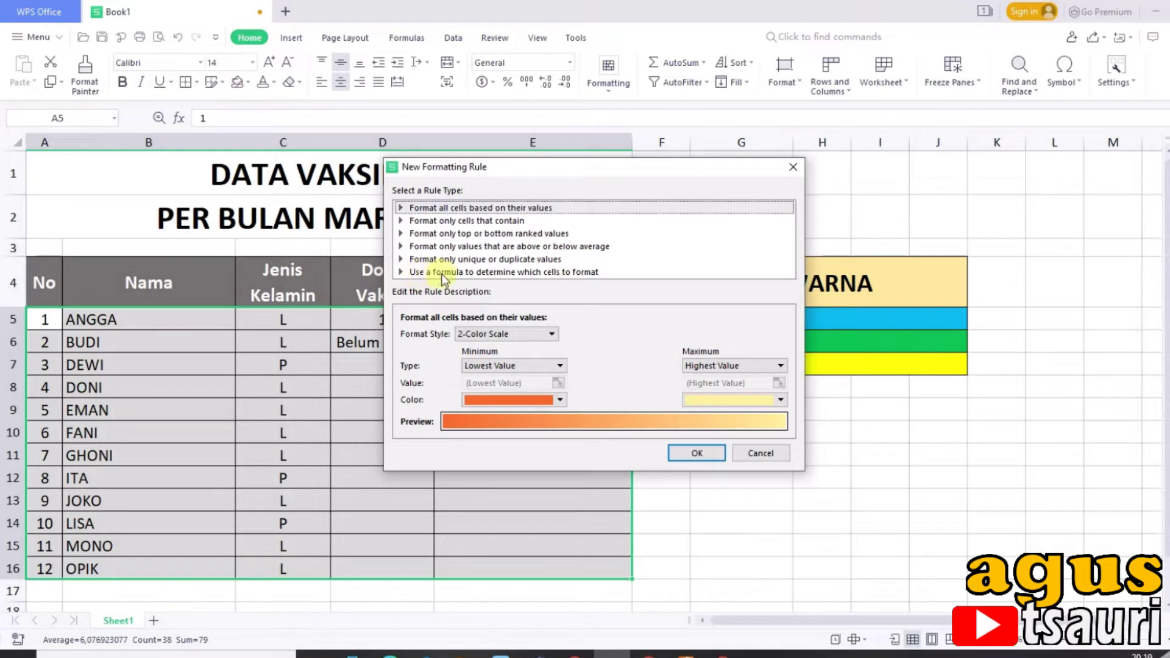
Choose the formula rule type and build the condition =$D5=1.
{"action": "left_click", "coordinate": [476, 273]}
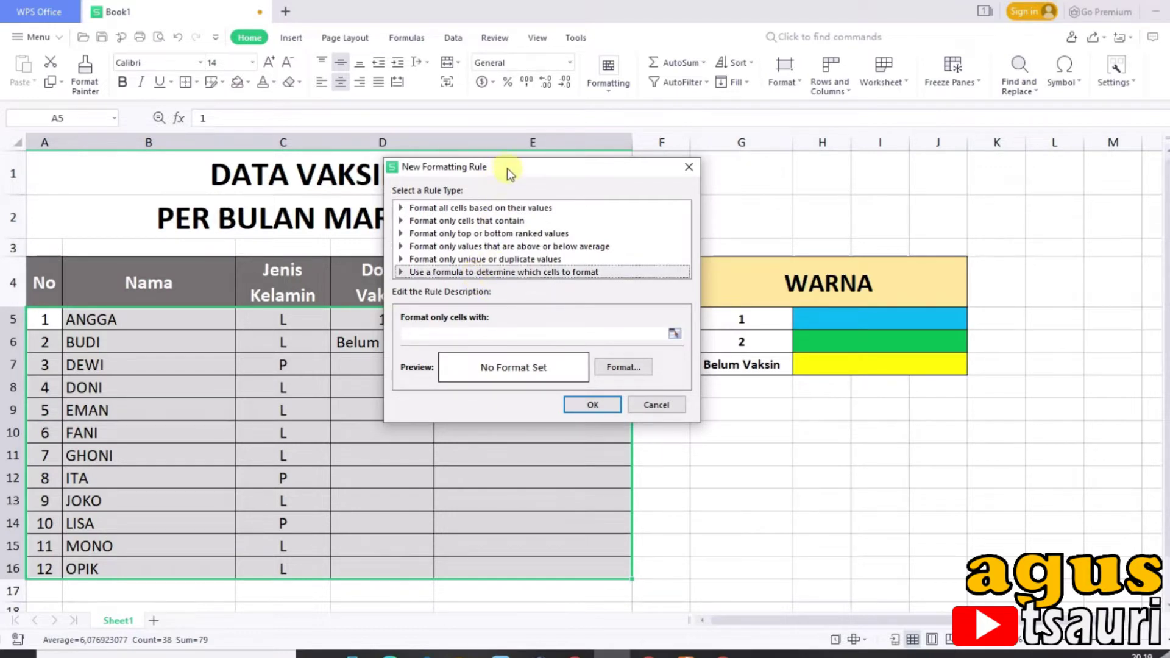
{"action": "left_click_drag", "start_coordinate": [507, 168], "coordinate": [670, 190]}
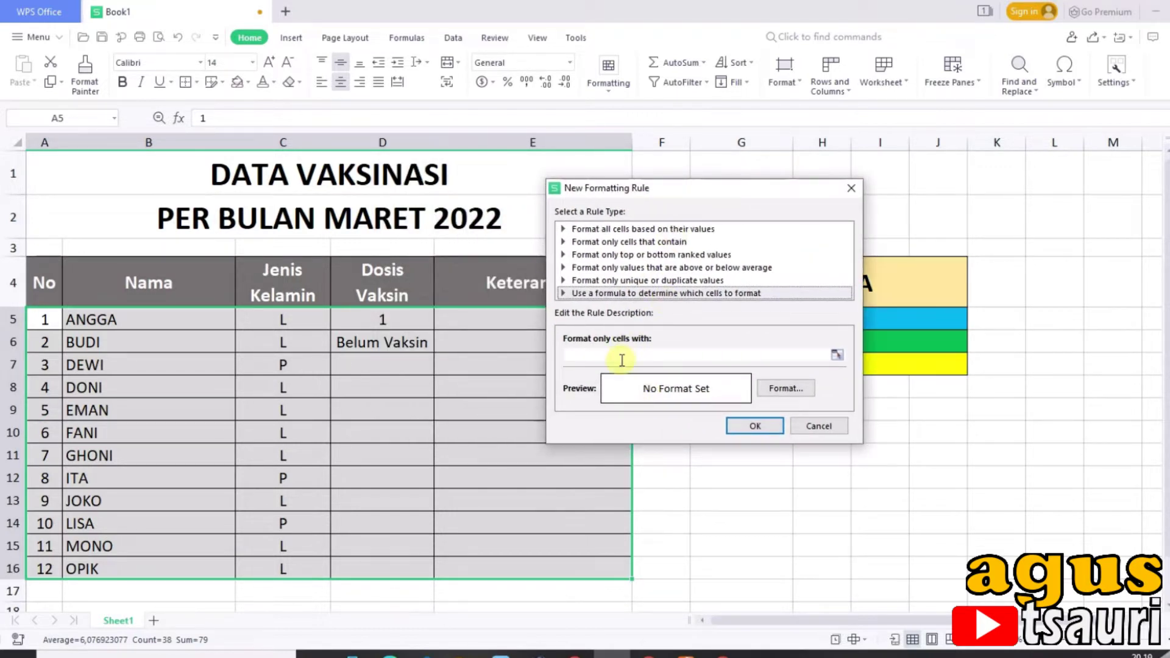
{"action": "left_click", "coordinate": [622, 360]}
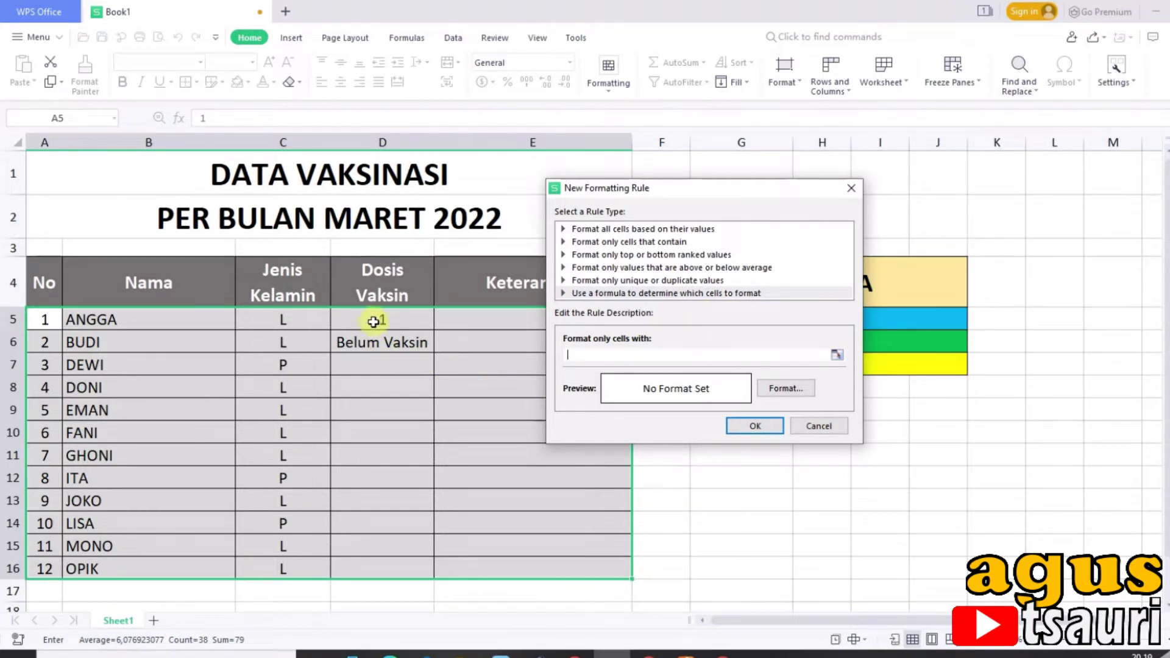
{"action": "left_click", "coordinate": [380, 317]}
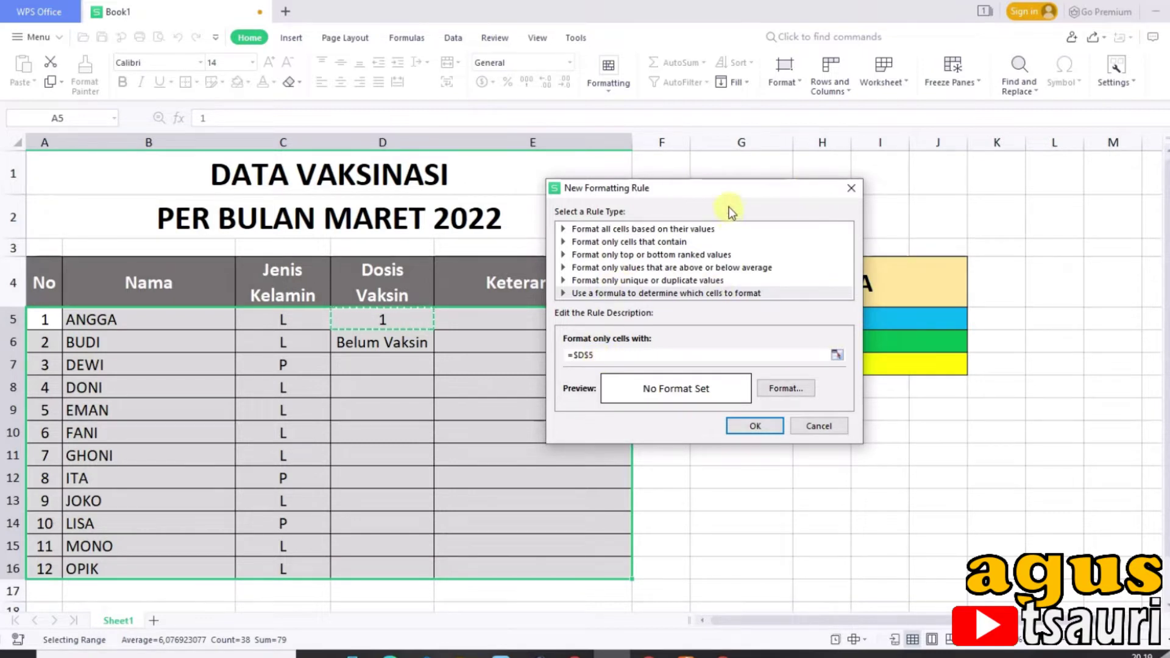
{"action": "left_click_drag", "start_coordinate": [725, 198], "coordinate": [721, 180]}
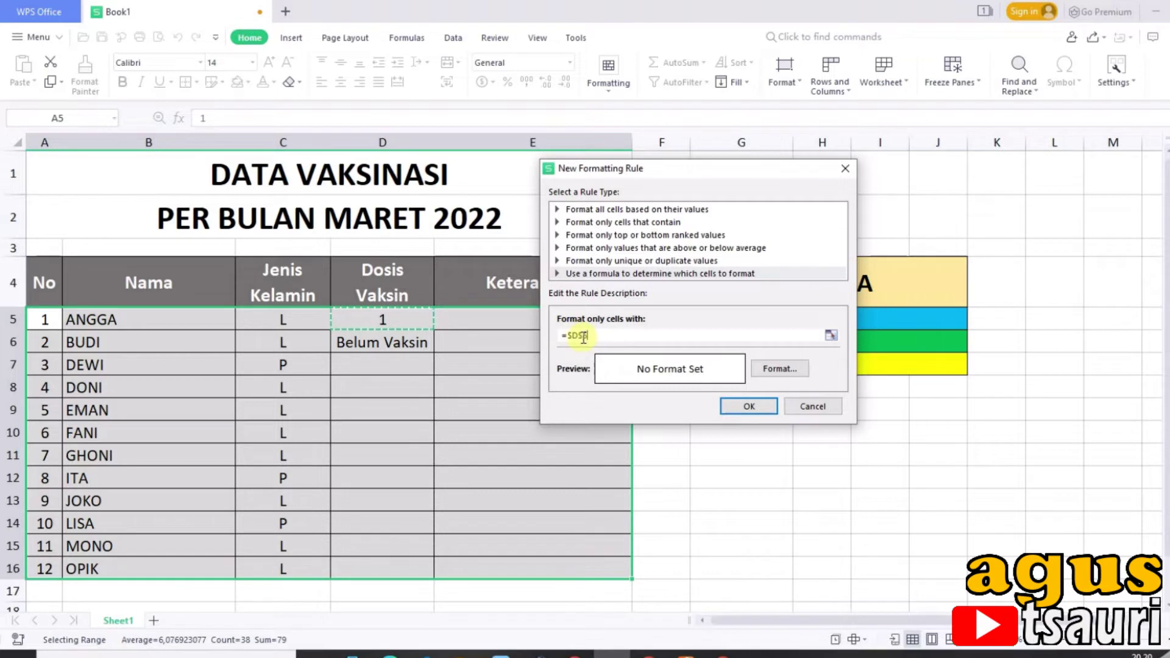
{"action": "left_click", "coordinate": [594, 337]}
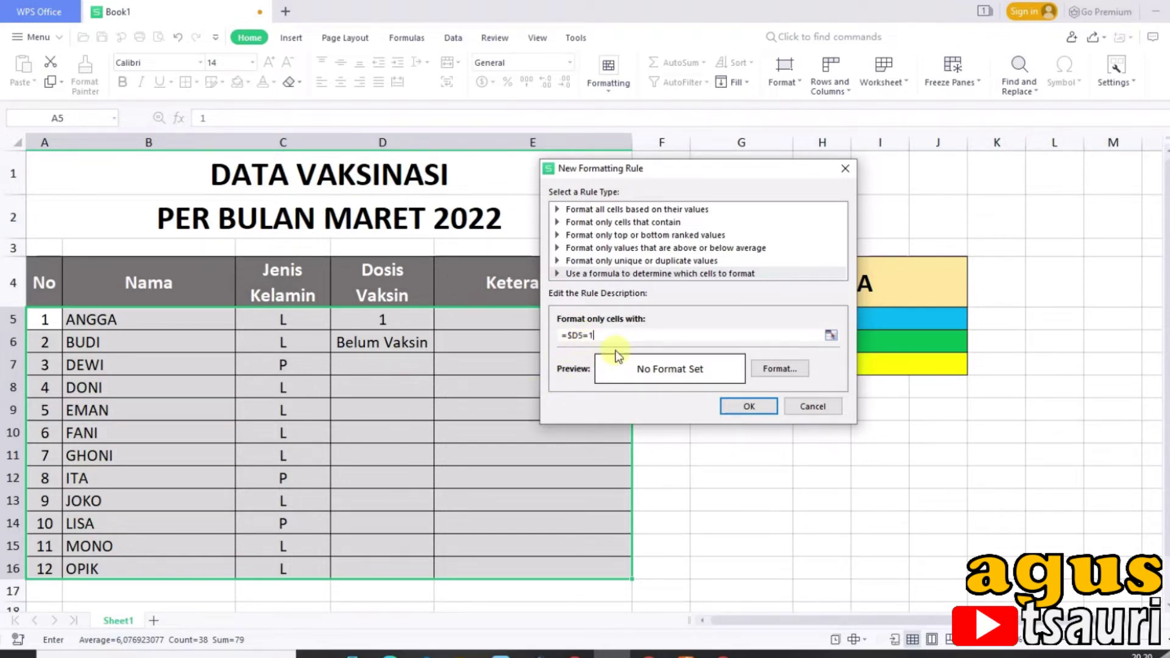
Format the =$D5=1 rule with light-blue fill and bold text, then apply it.
{"action": "left_click", "coordinate": [761, 370]}
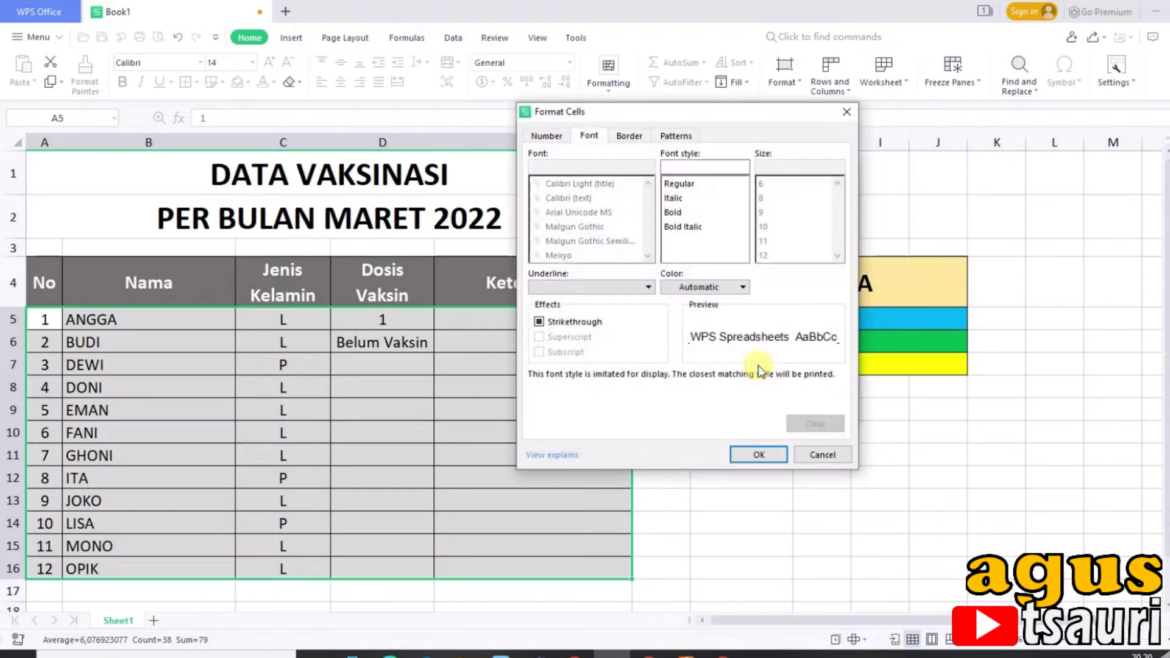
{"action": "left_click", "coordinate": [676, 135]}
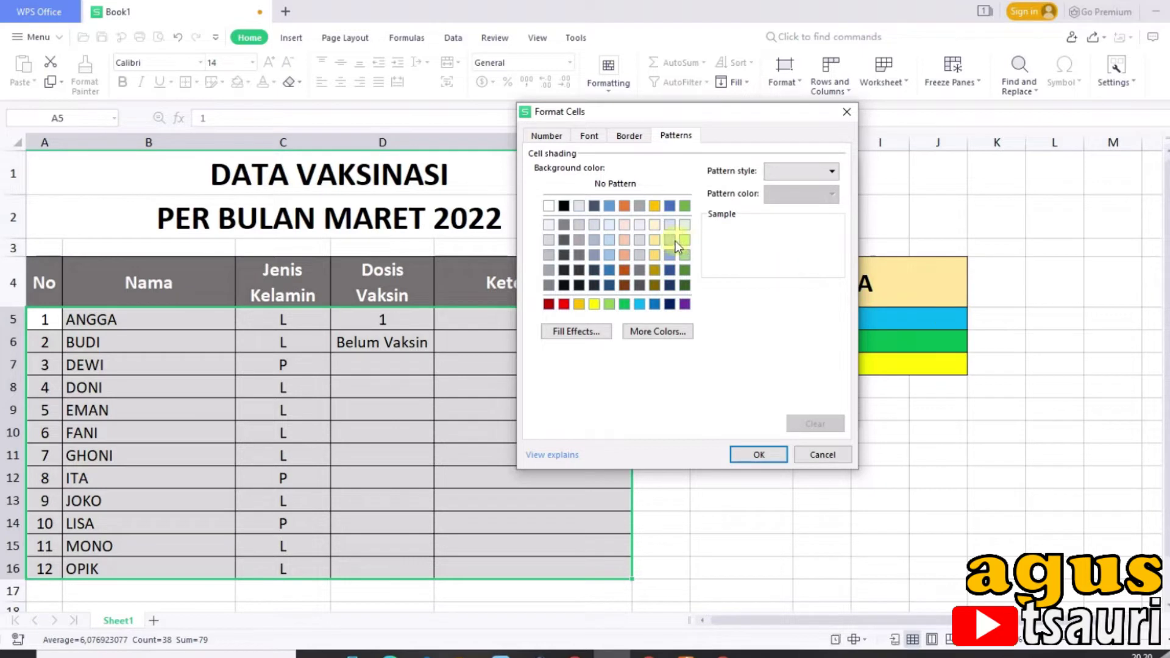
{"action": "left_click", "coordinate": [640, 306]}
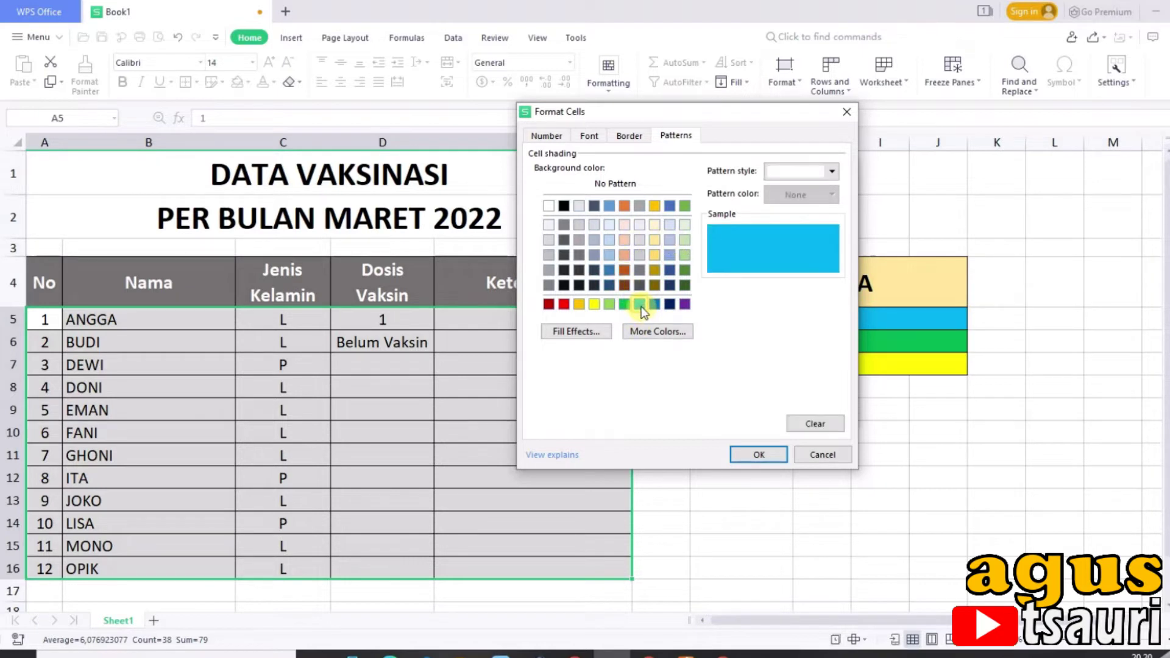
{"action": "left_click", "coordinate": [600, 140]}
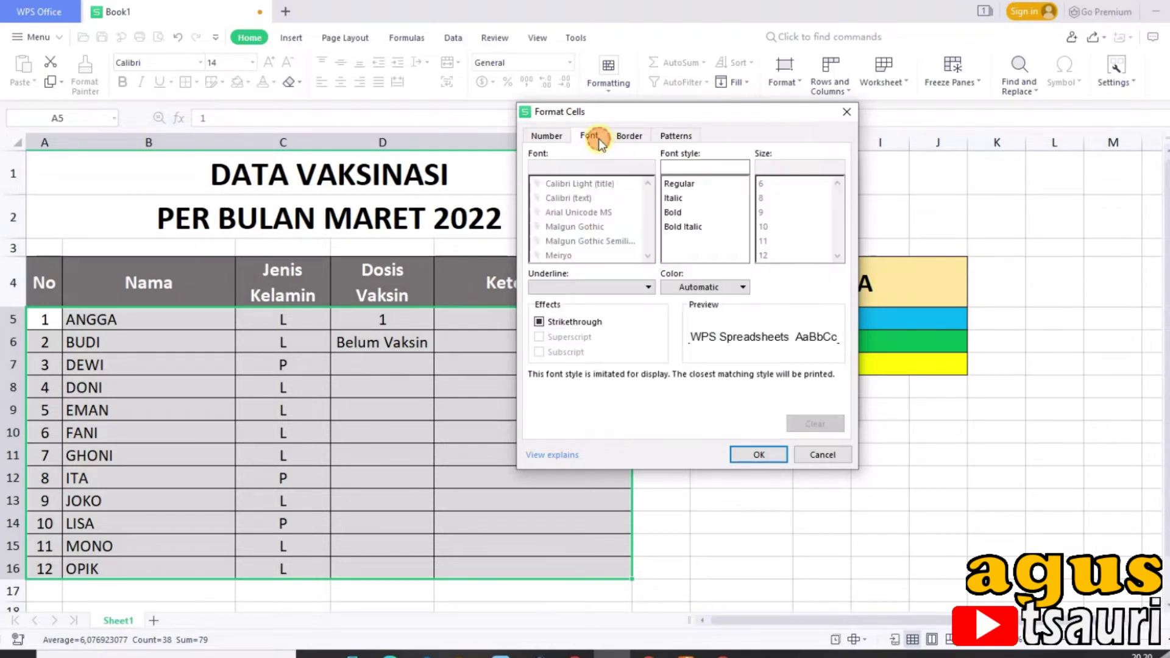
{"action": "left_click", "coordinate": [673, 212]}
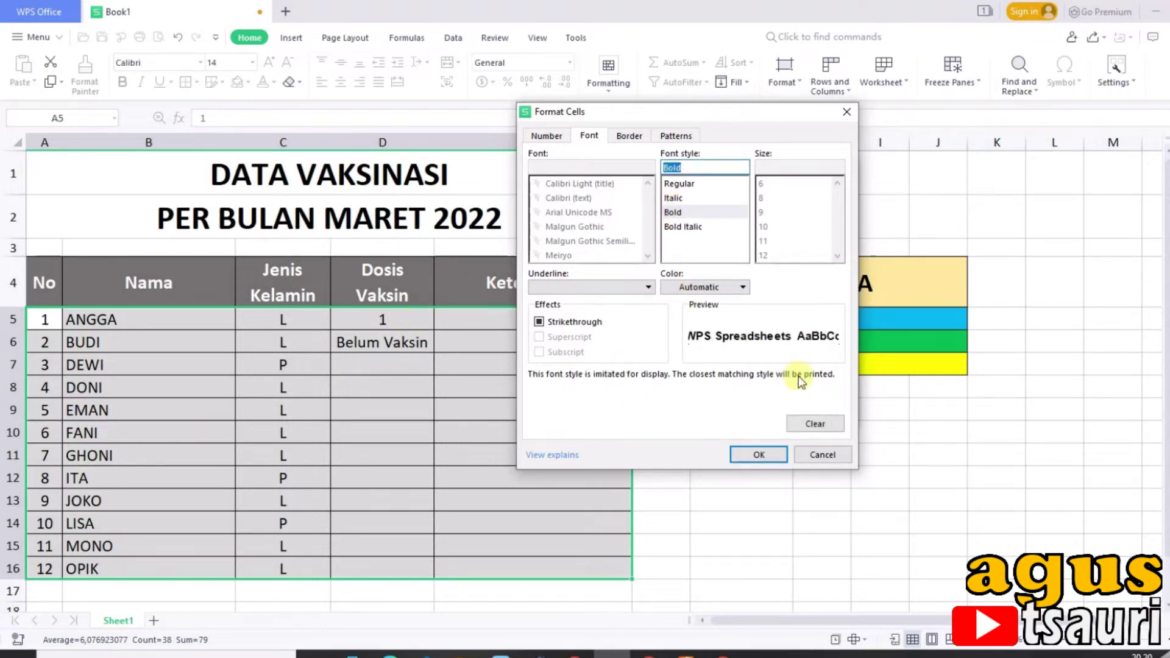
{"action": "left_click", "coordinate": [759, 455]}
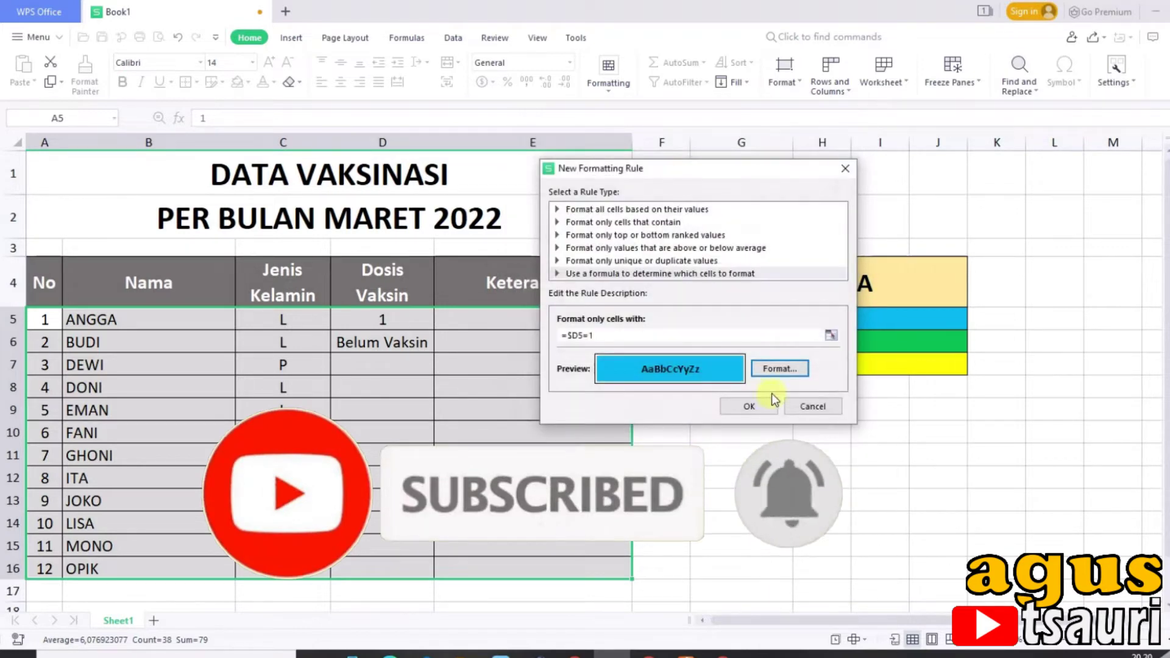
{"action": "left_click", "coordinate": [751, 406]}
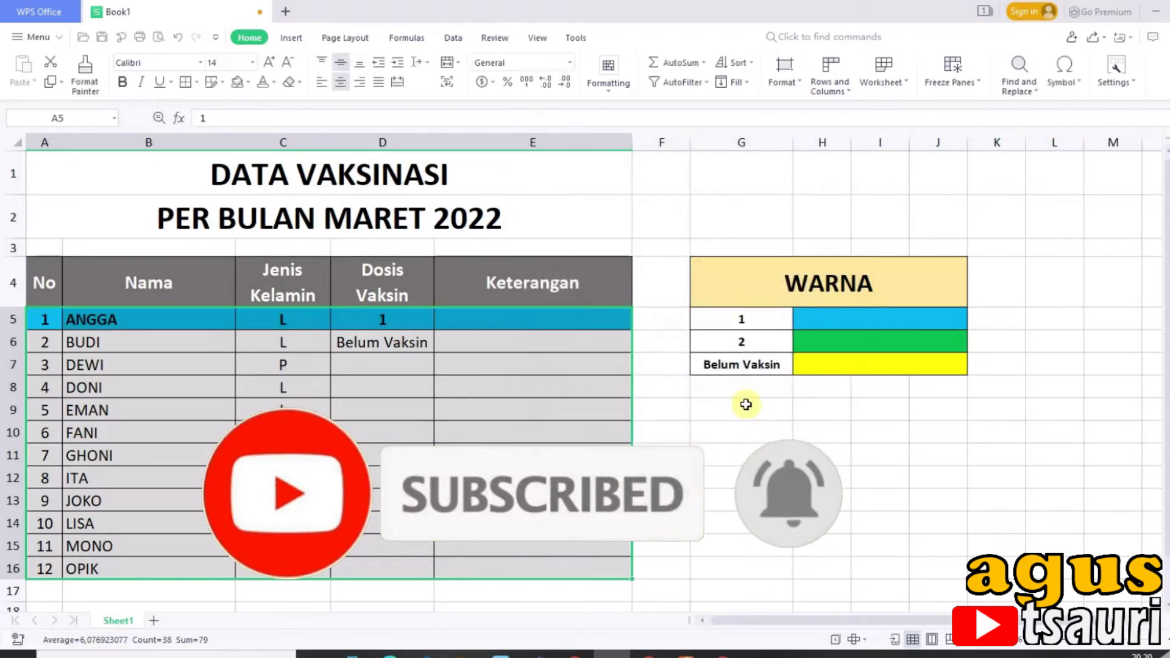
Create a new formula rule with the condition =$D5=2.
{"action": "left_click", "coordinate": [613, 93]}
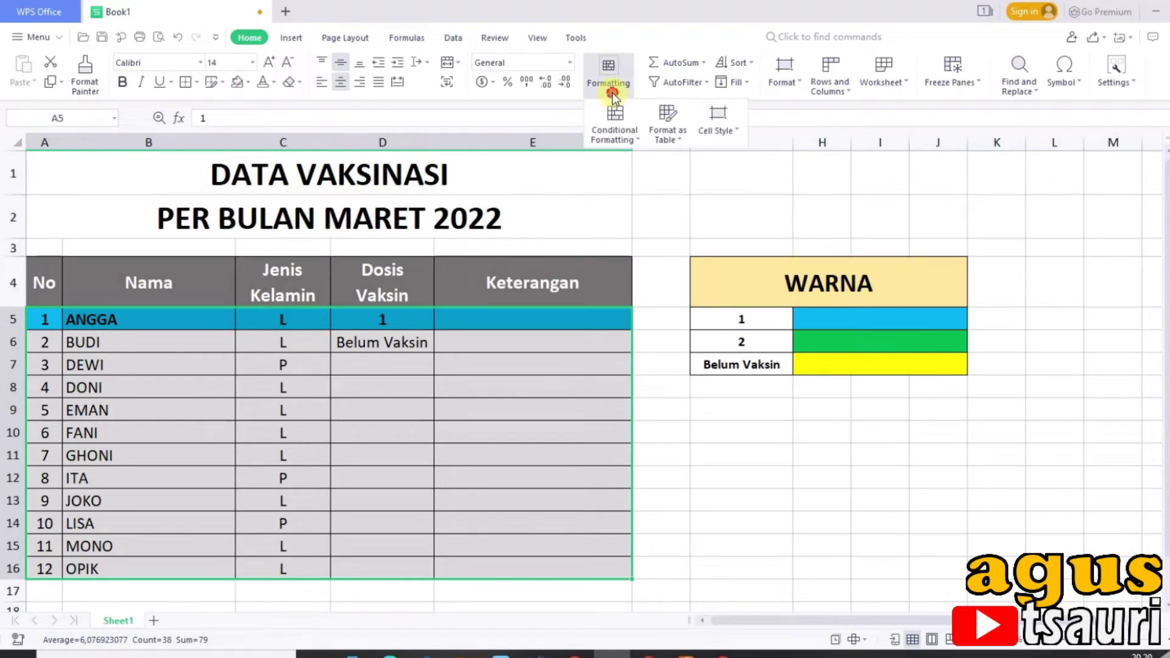
{"action": "left_click", "coordinate": [623, 138]}
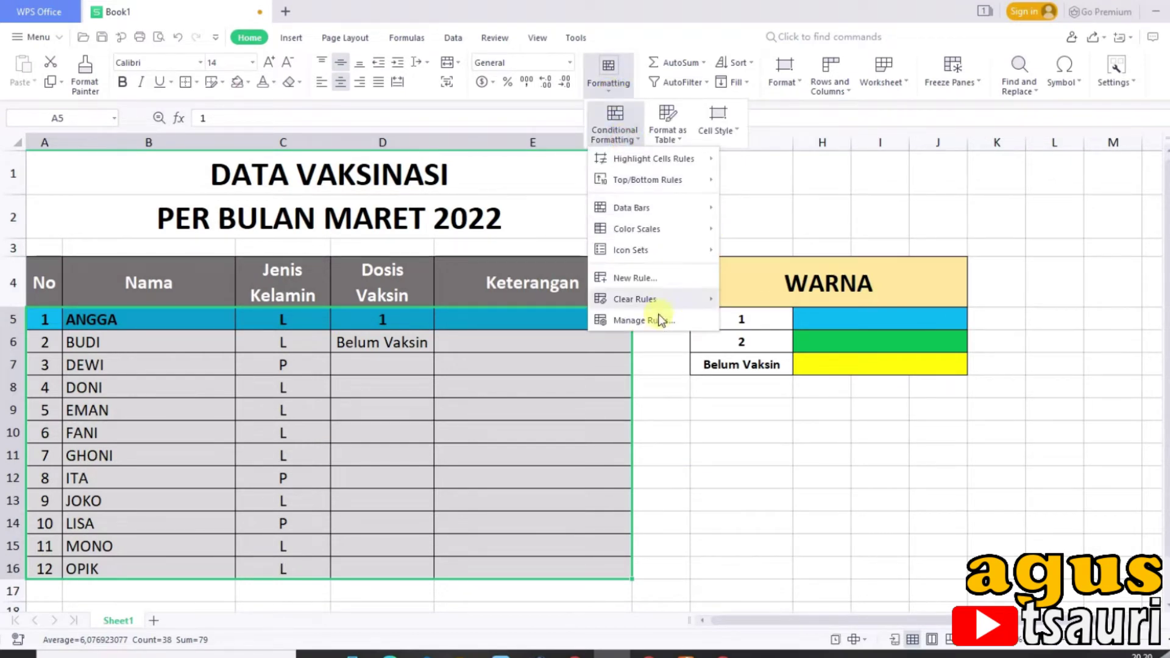
{"action": "left_click", "coordinate": [637, 278]}
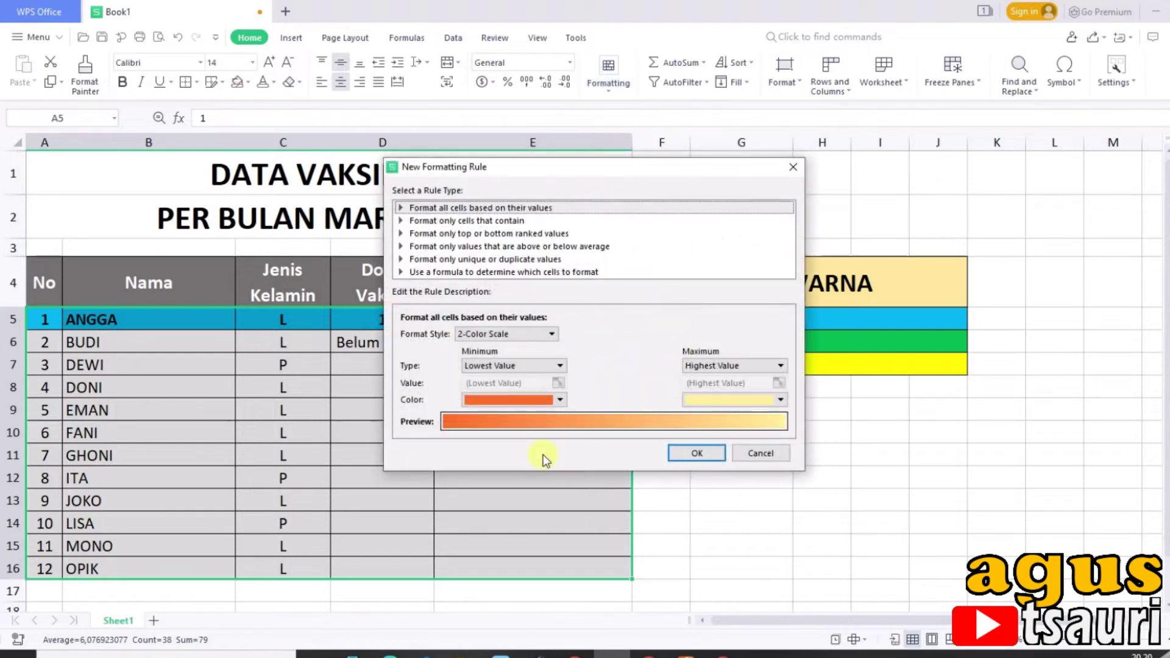
{"action": "left_click", "coordinate": [444, 272]}
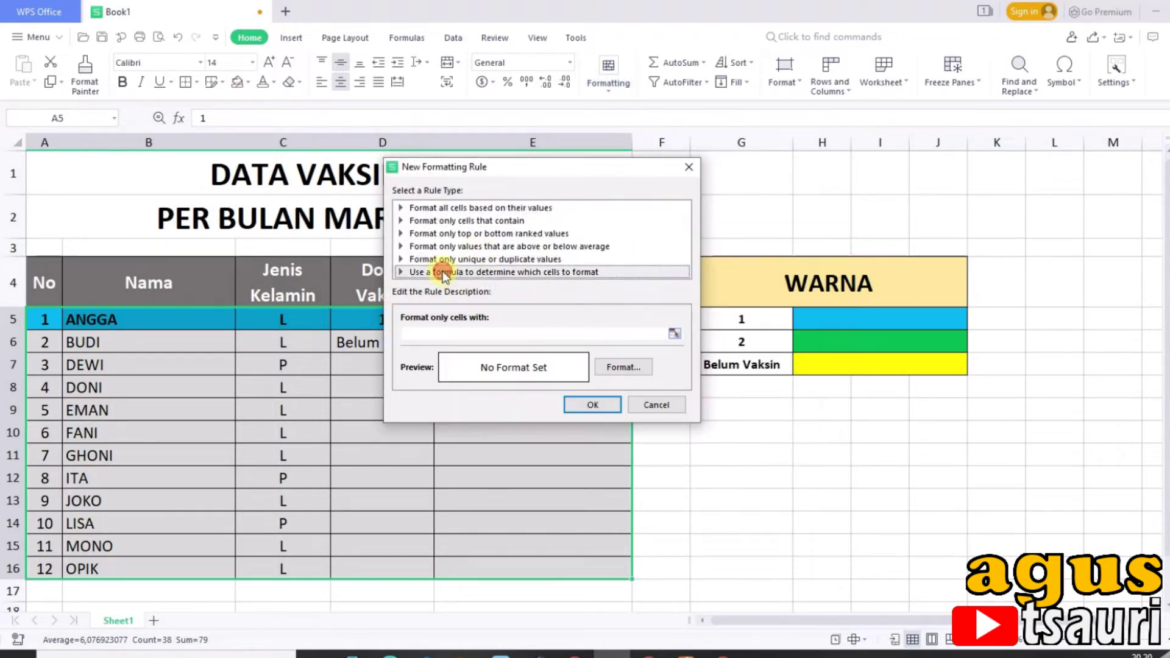
{"action": "left_click", "coordinate": [426, 334]}
{"action": "left_click_drag", "start_coordinate": [481, 174], "coordinate": [520, 187]}
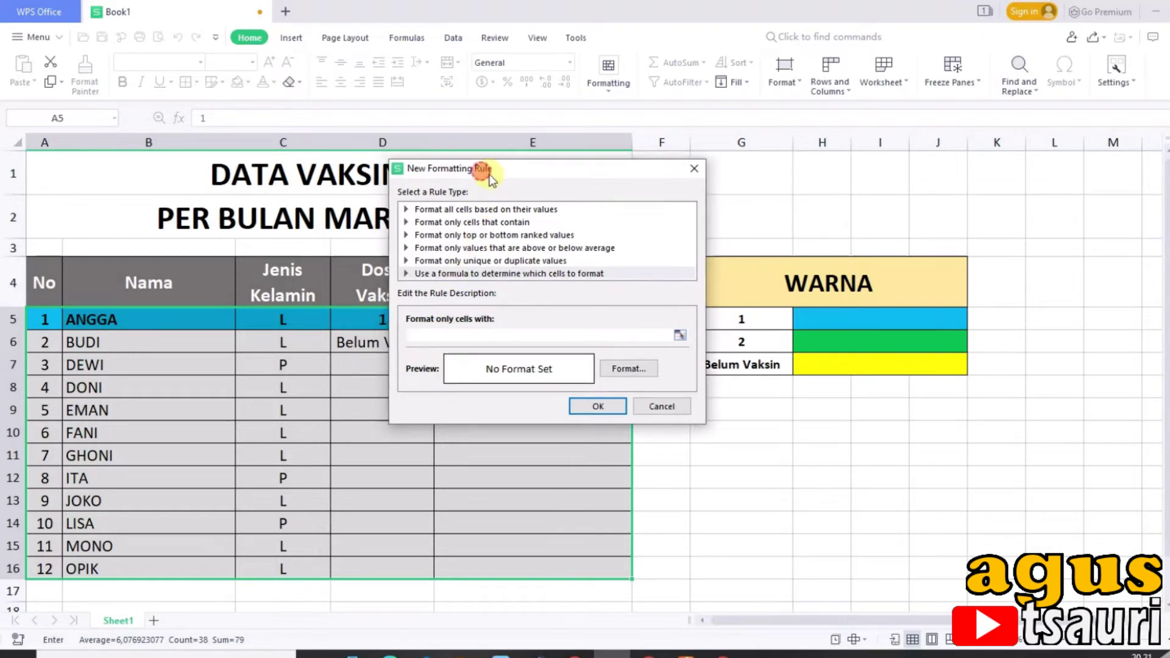
{"action": "left_click", "coordinate": [370, 316]}
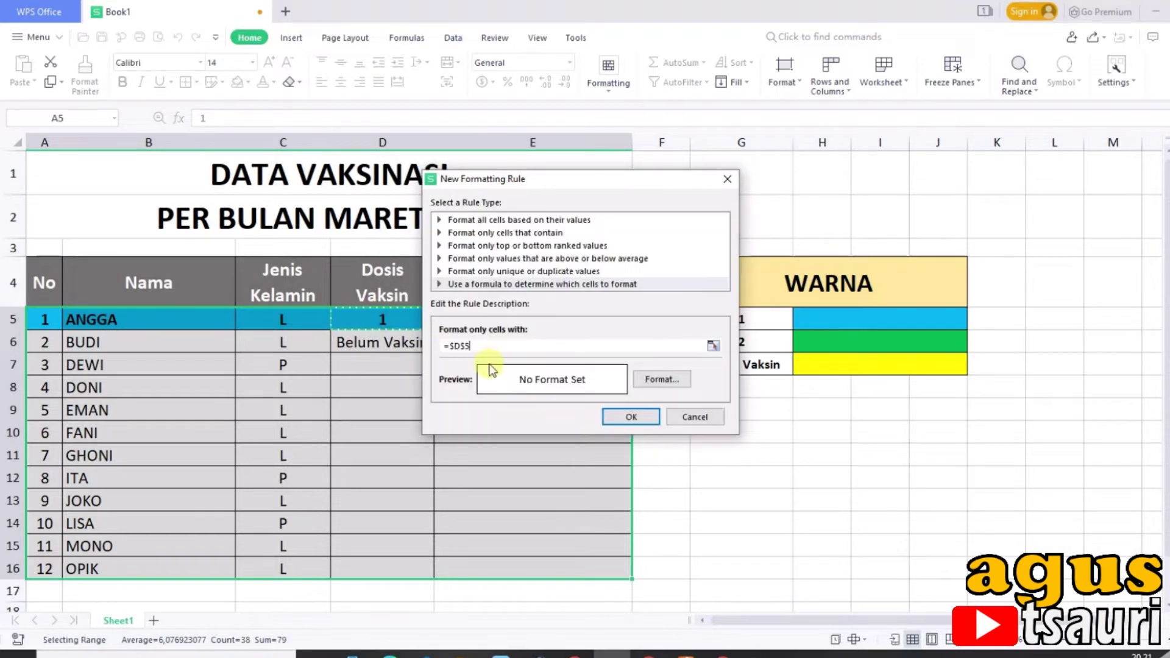
{"action": "left_click", "coordinate": [464, 346]}
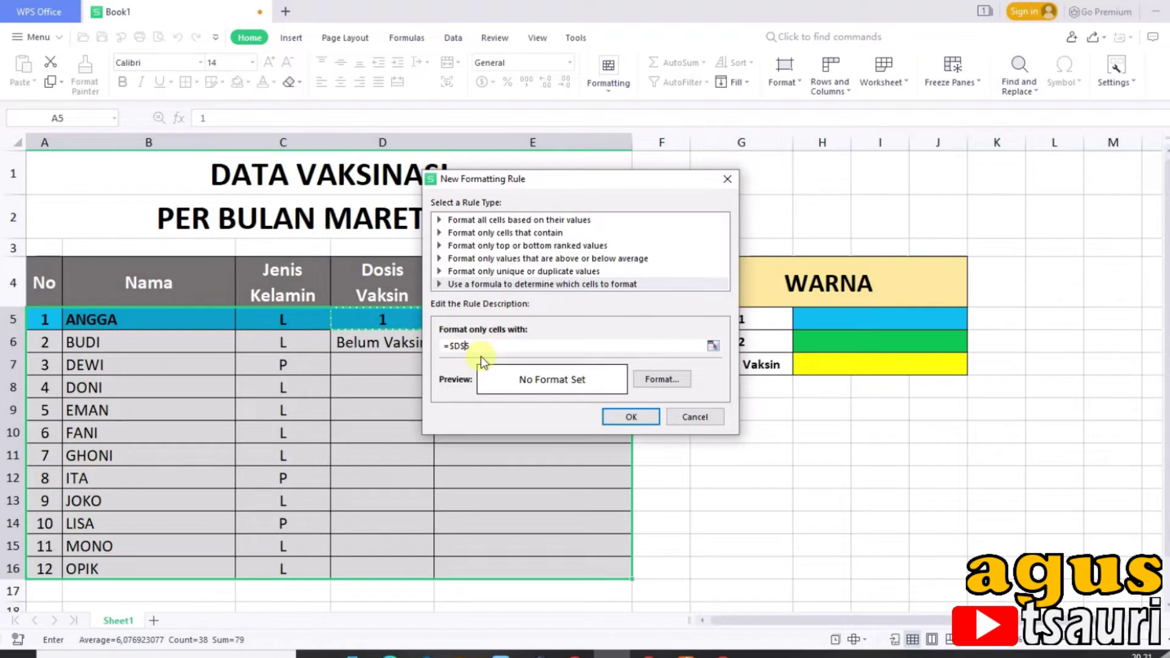
{"action": "key", "text": "BackSpace"}
{"action": "left_click", "coordinate": [470, 351]}
{"action": "type", "text": "=2"}
Format the =$D5=2 rule with green fill and bold text, then apply it.
{"action": "left_click", "coordinate": [662, 384]}
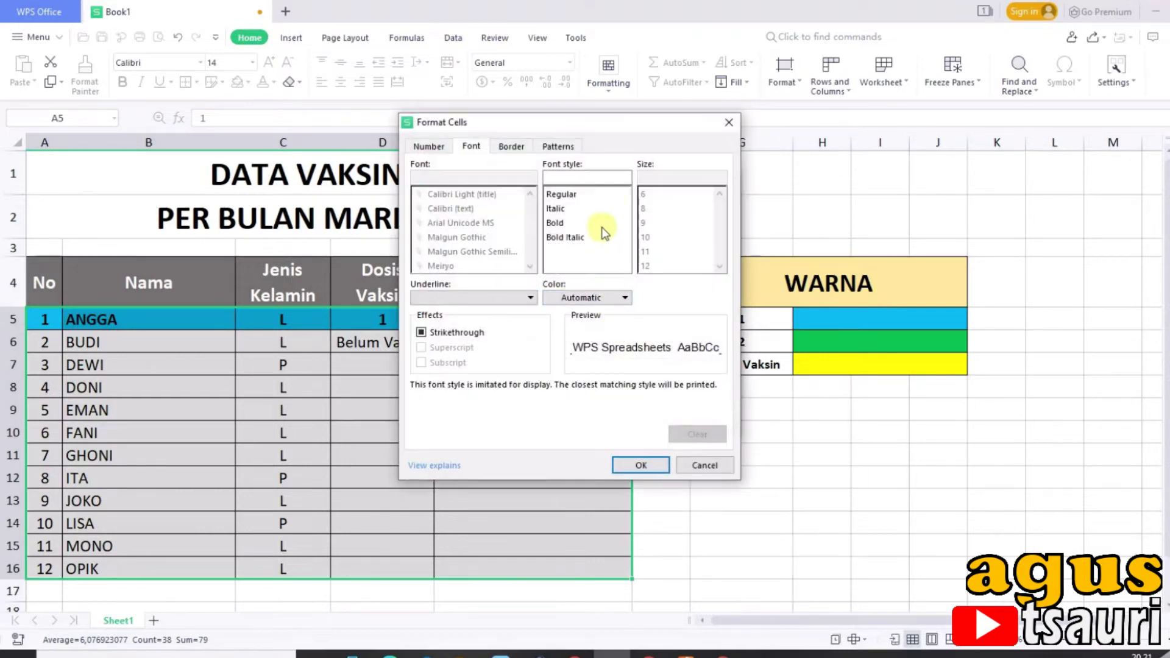
{"action": "left_click", "coordinate": [559, 148]}
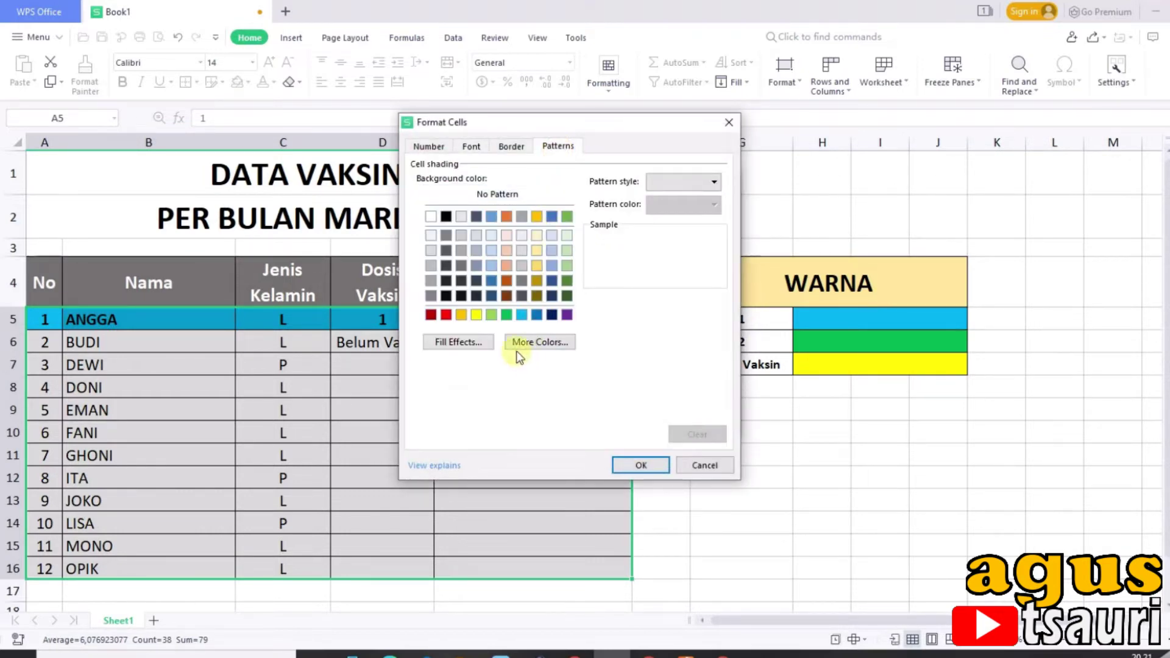
{"action": "left_click", "coordinate": [505, 317]}
{"action": "left_click", "coordinate": [473, 148]}
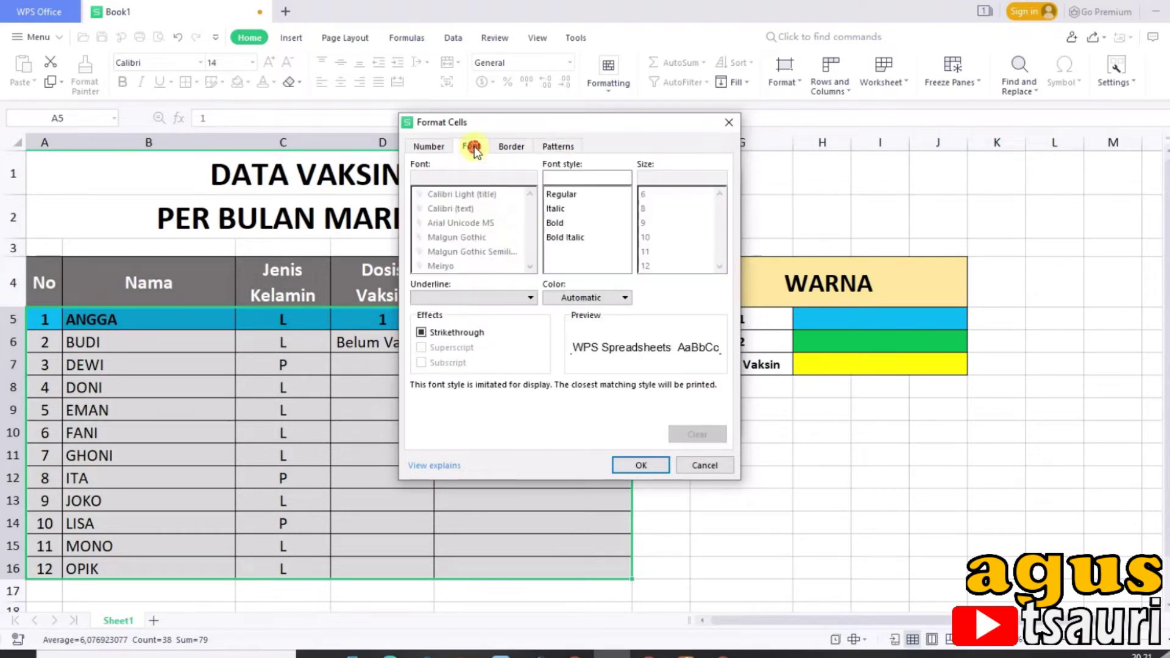
{"action": "left_click", "coordinate": [556, 223]}
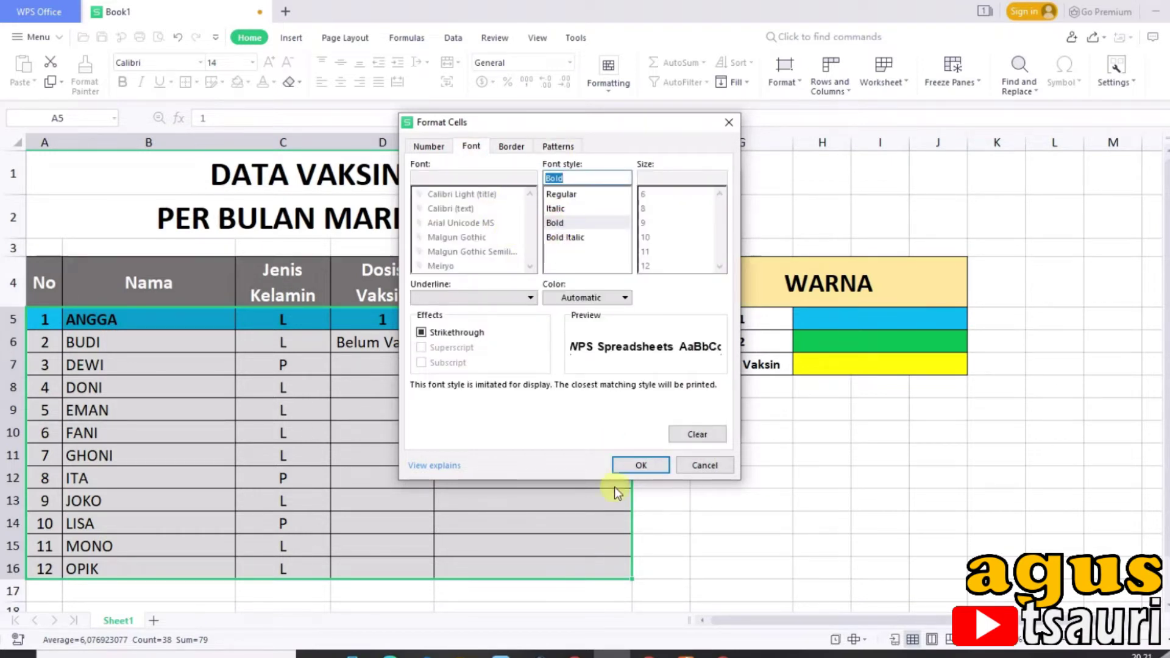
{"action": "left_click", "coordinate": [628, 468]}
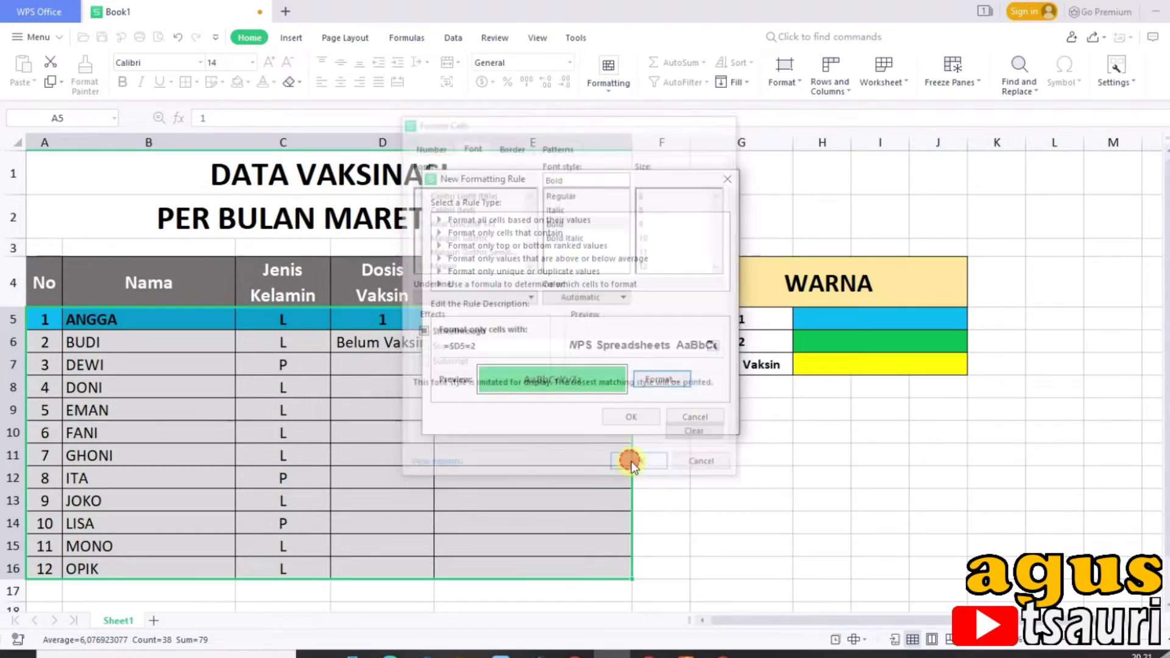
{"action": "left_click", "coordinate": [621, 418]}
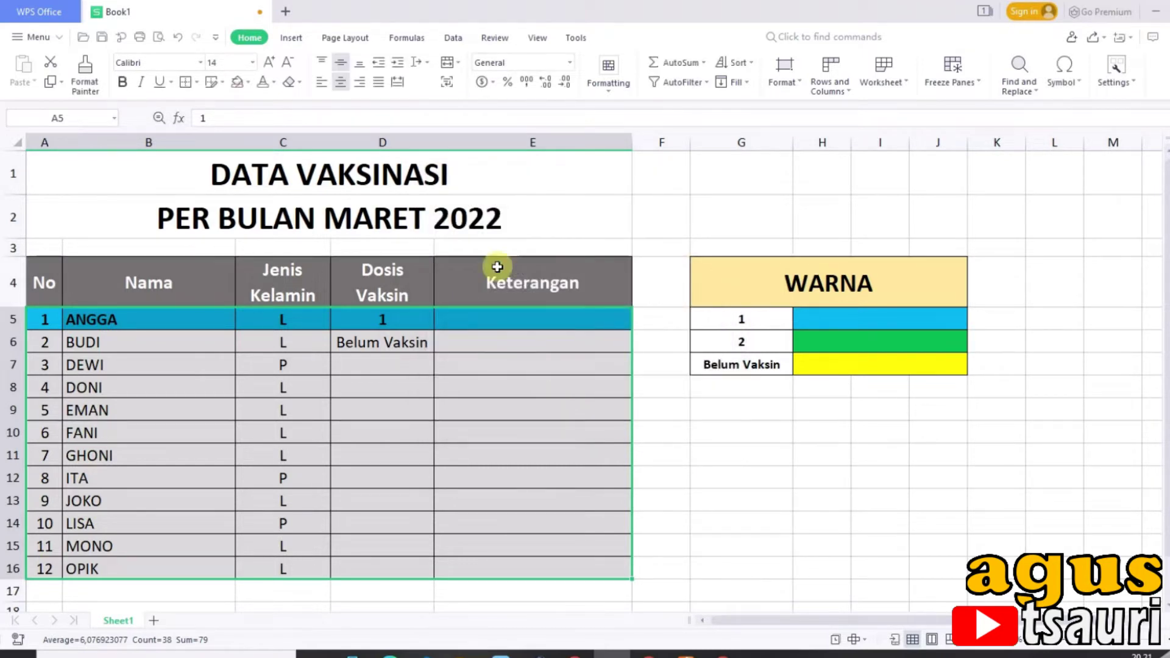
Create a formula rule =$D5="Belum Vaksin" and bring up its fill colour settings.
{"action": "left_click", "coordinate": [609, 68]}
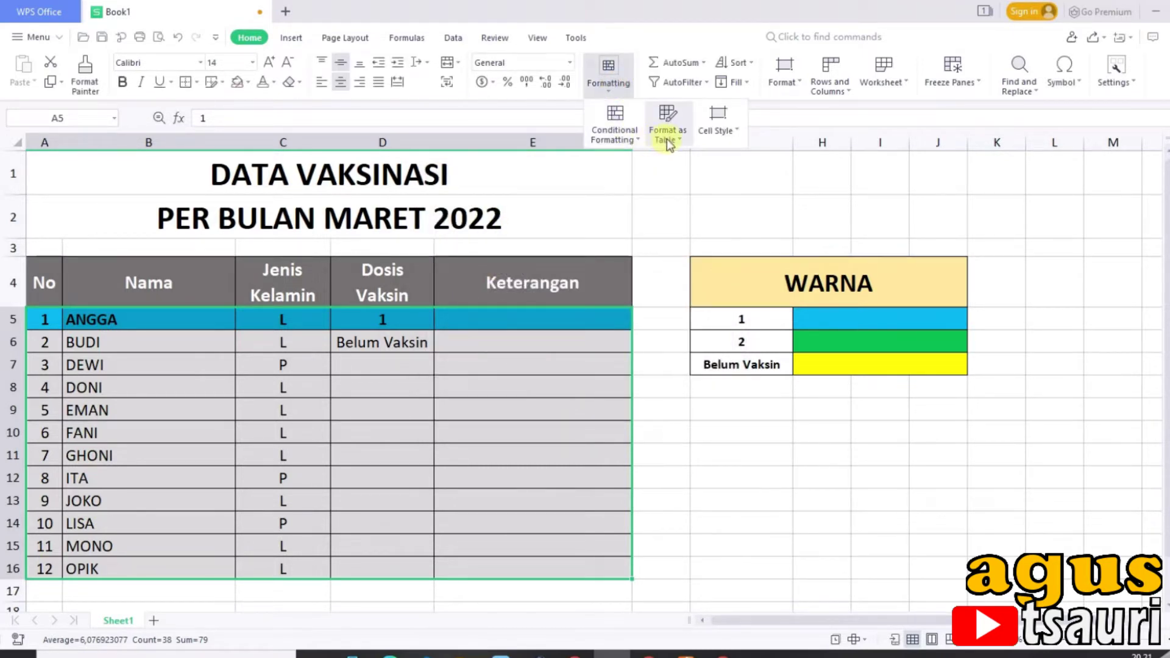
{"action": "left_click", "coordinate": [621, 142]}
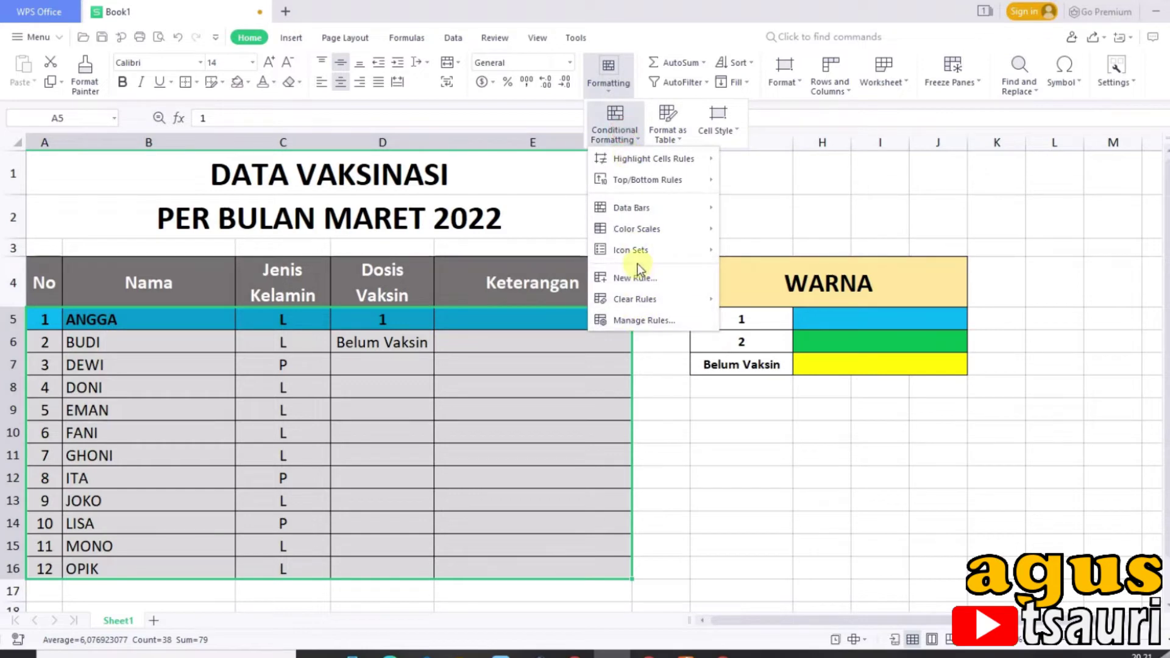
{"action": "left_click", "coordinate": [637, 280]}
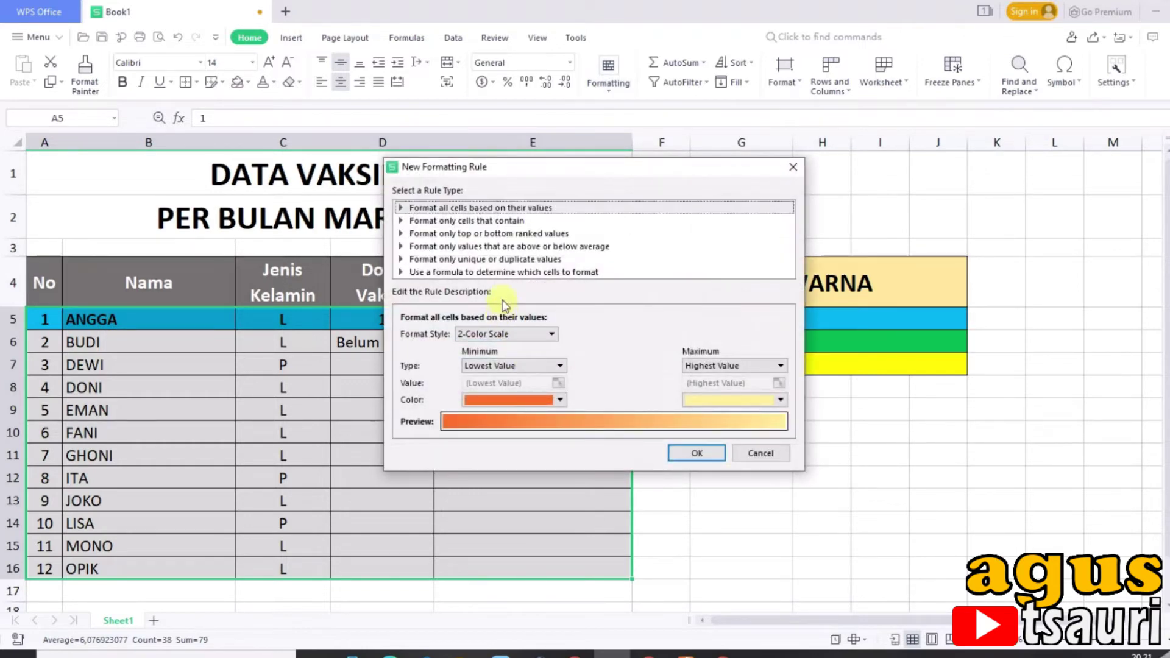
{"action": "left_click", "coordinate": [515, 274]}
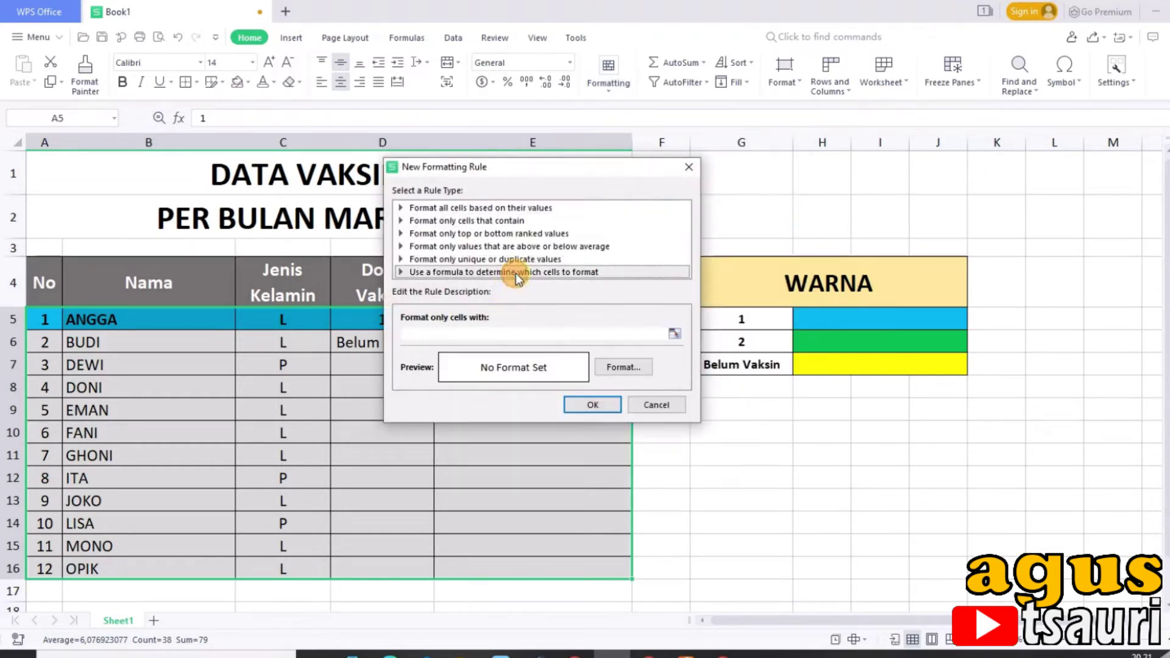
{"action": "left_click", "coordinate": [514, 329]}
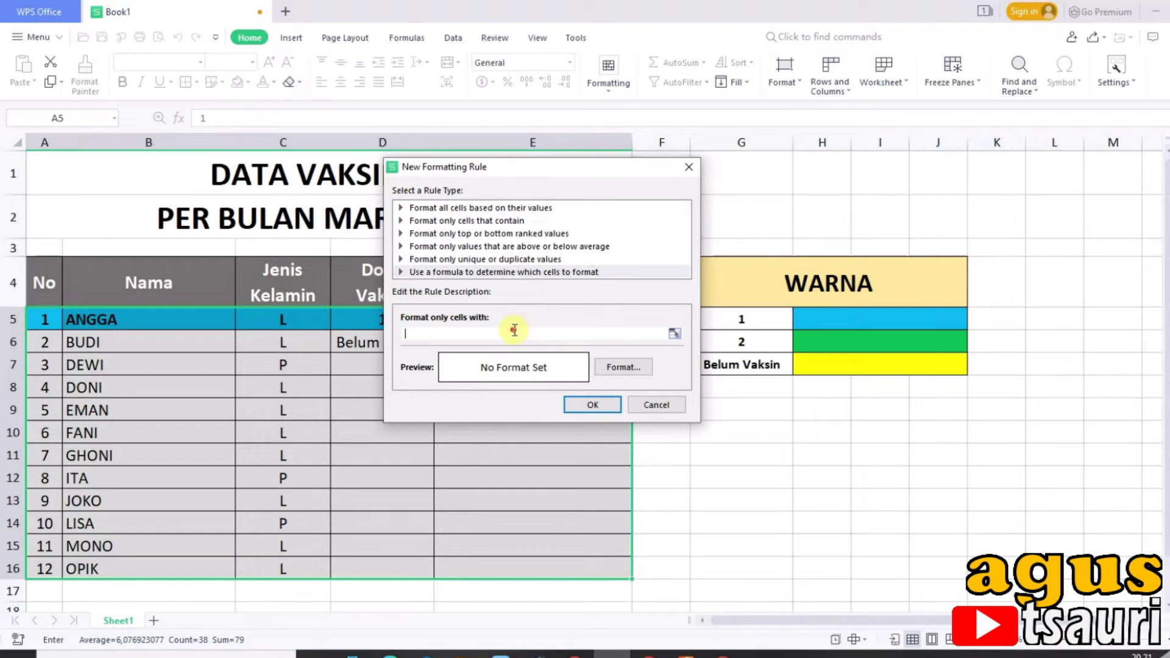
{"action": "left_click", "coordinate": [361, 320]}
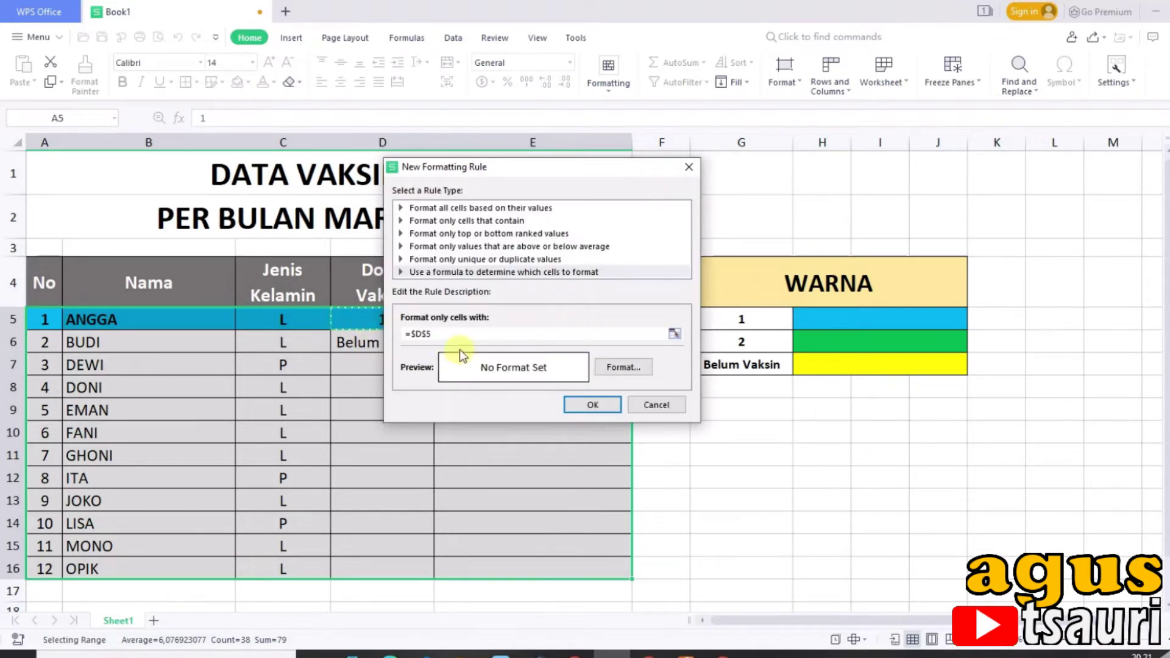
{"action": "left_click", "coordinate": [426, 333]}
{"action": "key", "text": "BackSpace"}
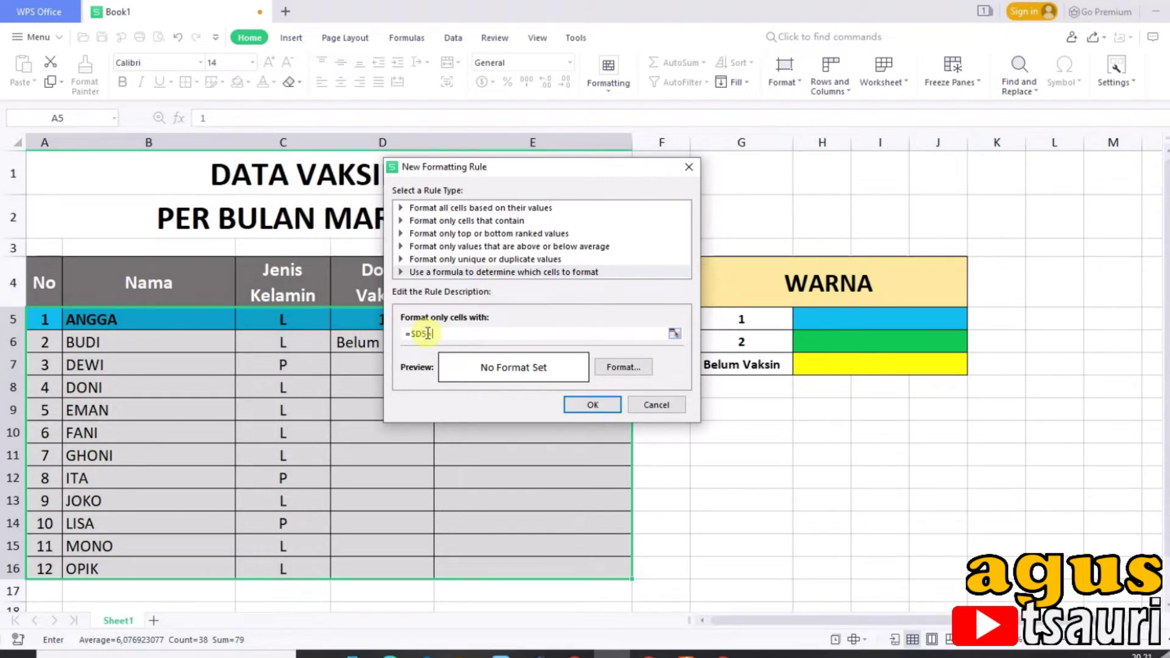
{"action": "type", "text": "=\""}
{"action": "type", "text": "B"}
{"action": "type", "text": "elum Vaksin"}
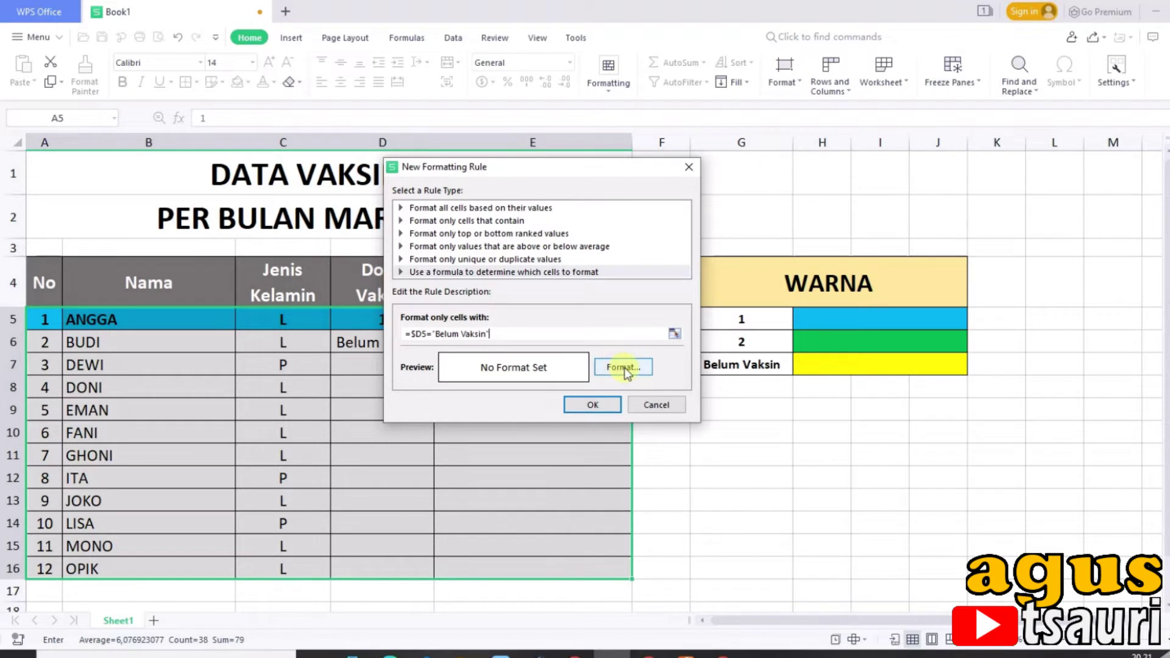
{"action": "left_click", "coordinate": [613, 366]}
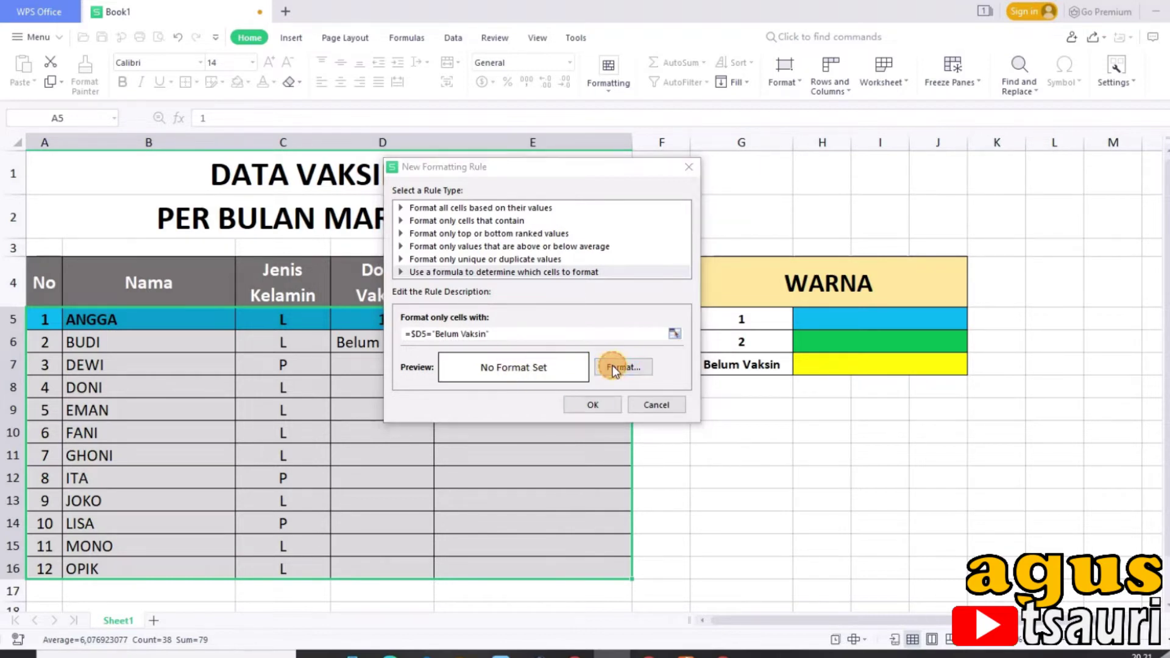
{"action": "left_click", "coordinate": [517, 135]}
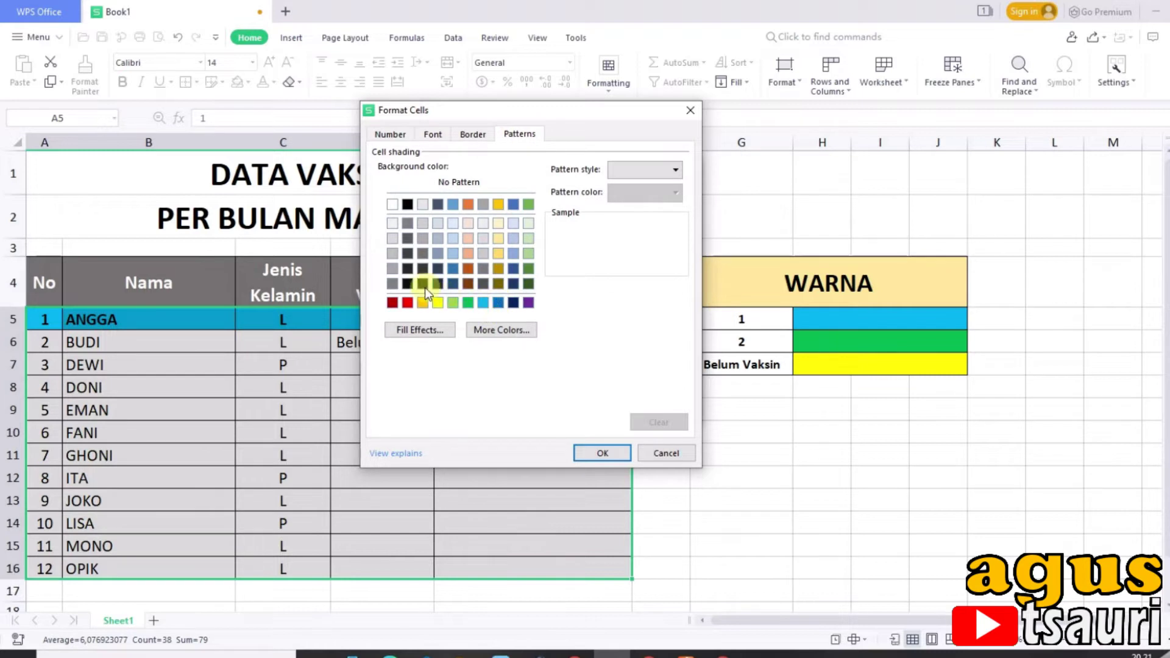
Give the Belum Vaksin rule a yellow fill and bold text, then apply it.
{"action": "left_click", "coordinate": [439, 303]}
{"action": "left_click", "coordinate": [432, 134]}
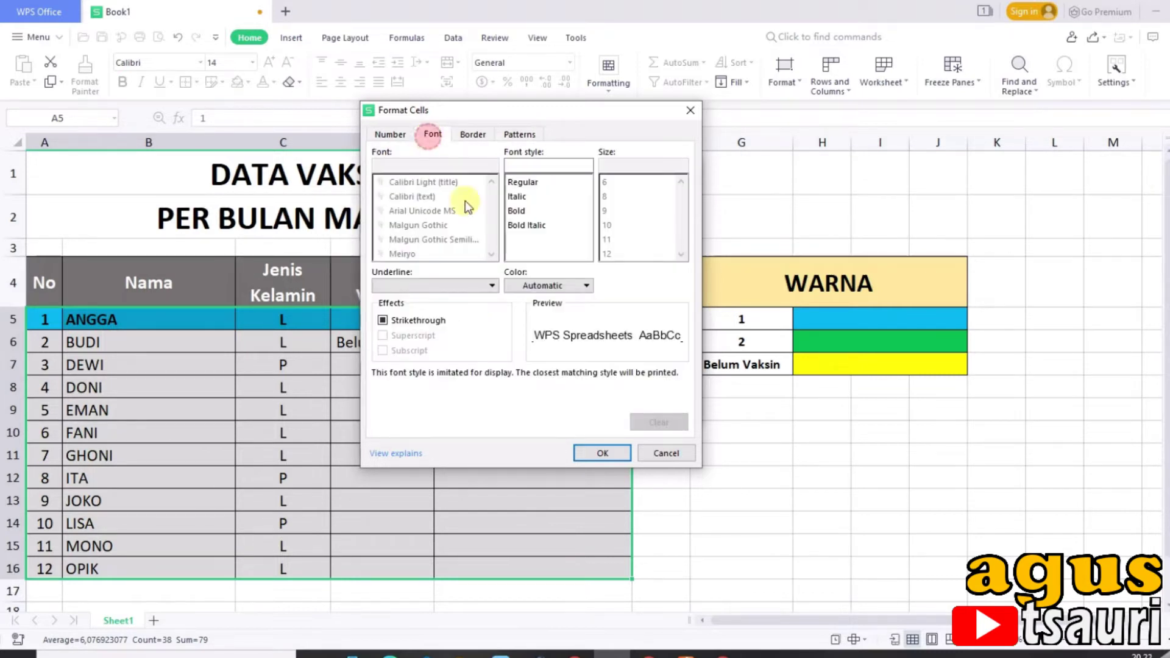
{"action": "left_click", "coordinate": [517, 212]}
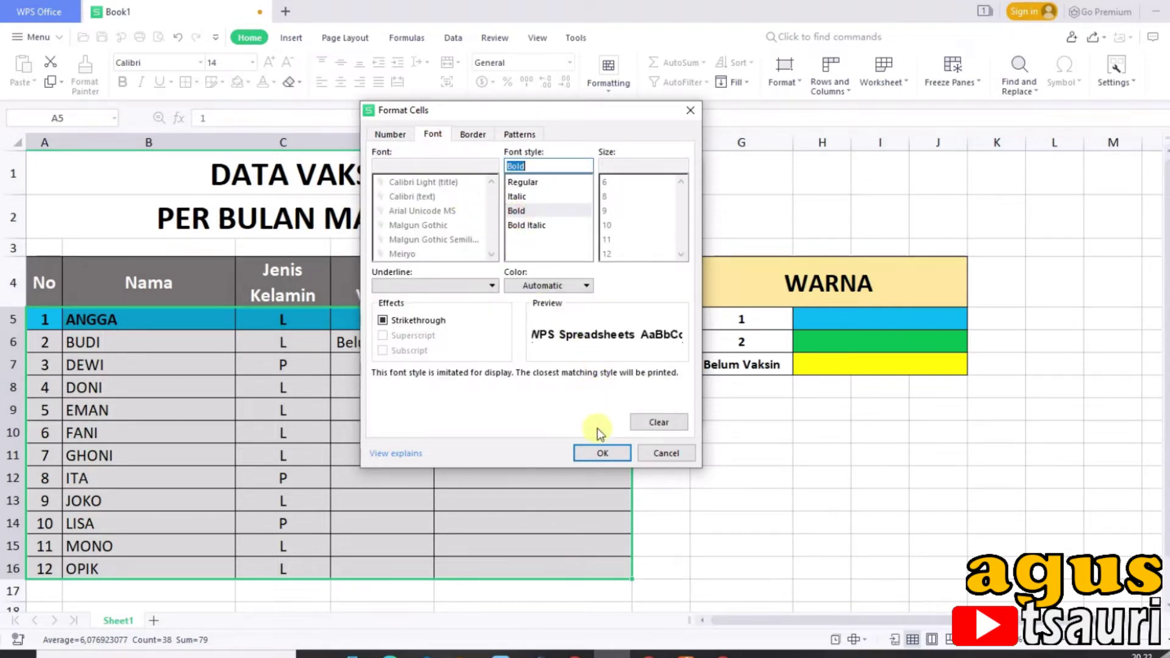
{"action": "left_click", "coordinate": [599, 453]}
{"action": "left_click", "coordinate": [581, 402]}
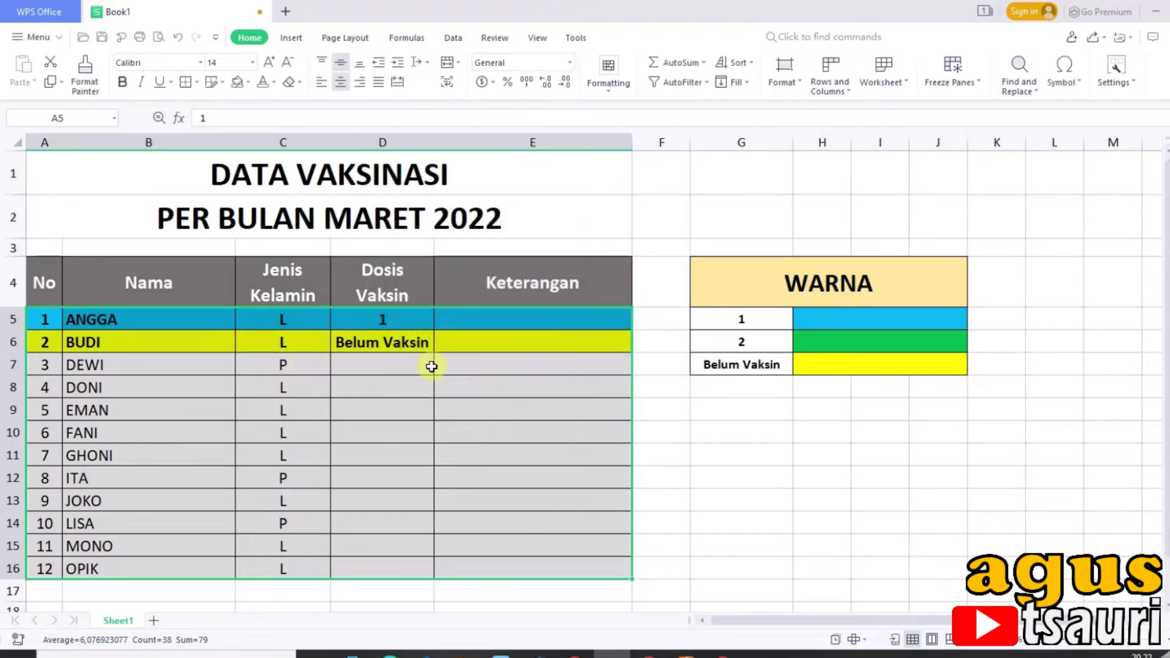
{"action": "left_click", "coordinate": [432, 366]}
Set doses: DEWI 1, DONI 2, EMAN 2, FANI Belum Vaksin.
{"action": "left_click", "coordinate": [440, 369]}
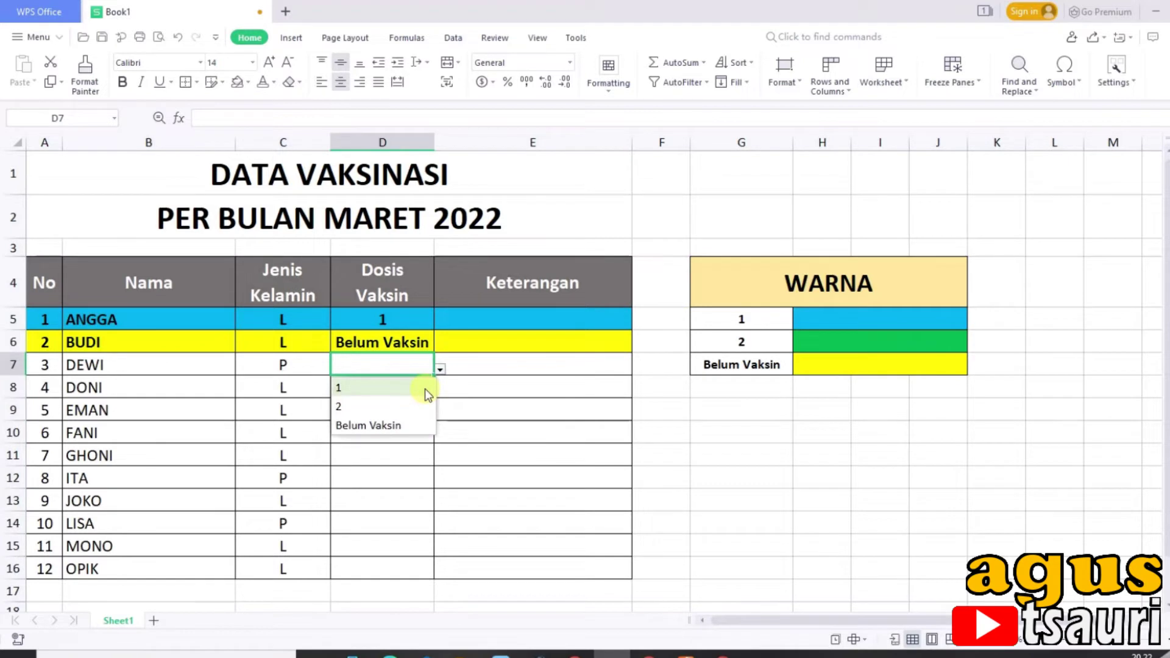
{"action": "left_click", "coordinate": [426, 388]}
{"action": "left_click", "coordinate": [426, 390]}
{"action": "left_click", "coordinate": [441, 392]}
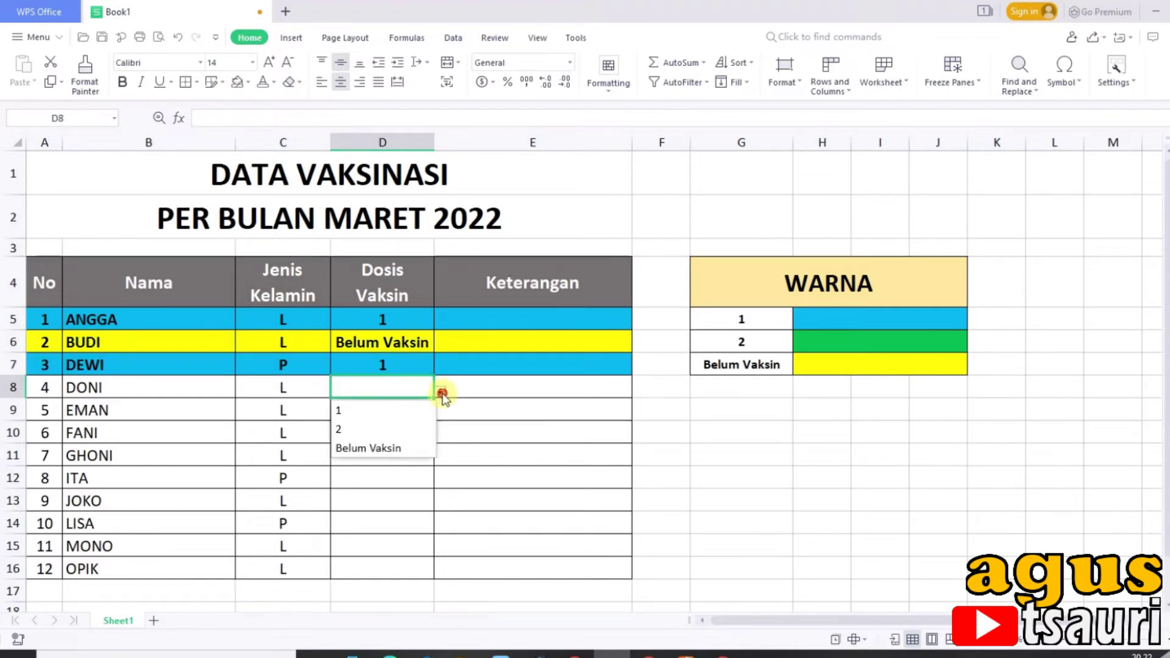
{"action": "left_click", "coordinate": [412, 427]}
{"action": "left_click", "coordinate": [408, 416]}
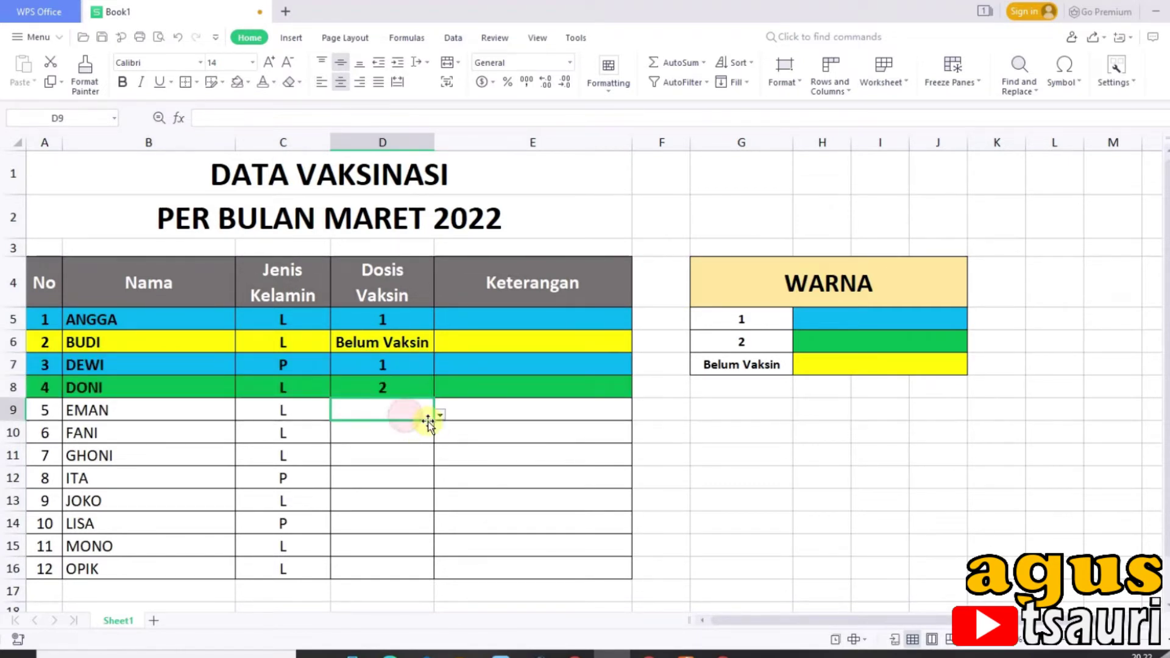
{"action": "left_click", "coordinate": [445, 413]}
{"action": "left_click", "coordinate": [427, 406]}
{"action": "left_click", "coordinate": [440, 418]}
{"action": "left_click", "coordinate": [403, 450]}
{"action": "left_click", "coordinate": [392, 442]}
{"action": "left_click", "coordinate": [440, 438]}
{"action": "left_click", "coordinate": [381, 492]}
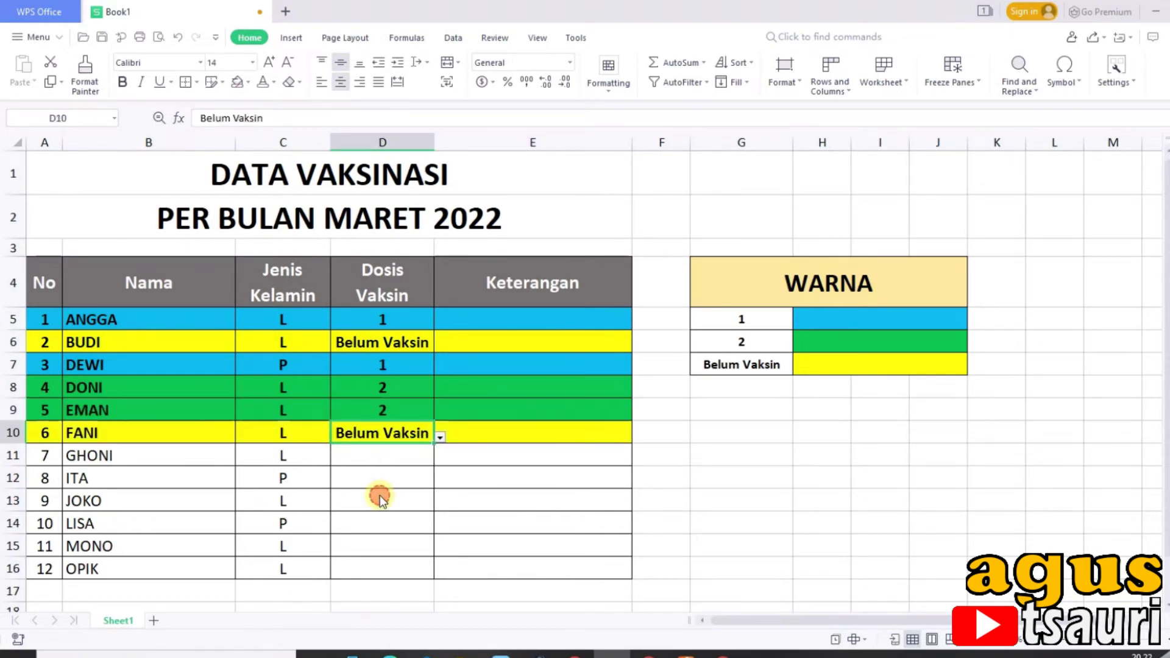
Set doses: GHONI 1, ITA Belum Vaksin, JOKO 2, LISA Belum Vaksin.
{"action": "left_click", "coordinate": [393, 467]}
{"action": "left_click", "coordinate": [440, 461]}
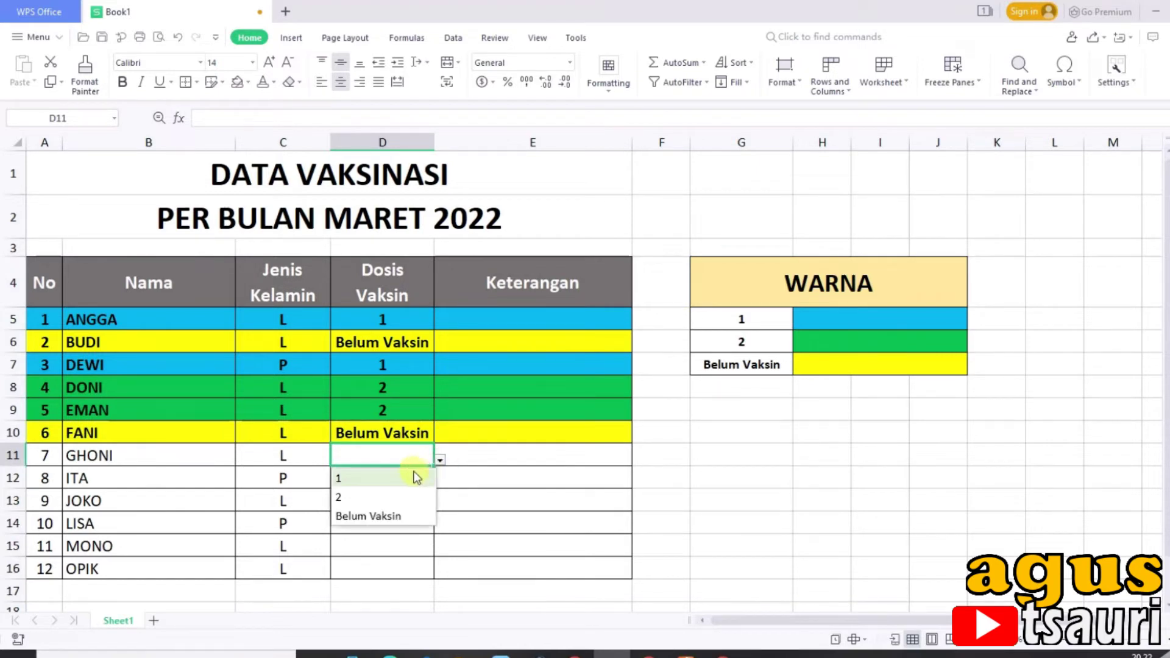
{"action": "left_click", "coordinate": [410, 473]}
{"action": "left_click", "coordinate": [410, 478]}
{"action": "left_click", "coordinate": [440, 482]}
{"action": "left_click", "coordinate": [376, 539]}
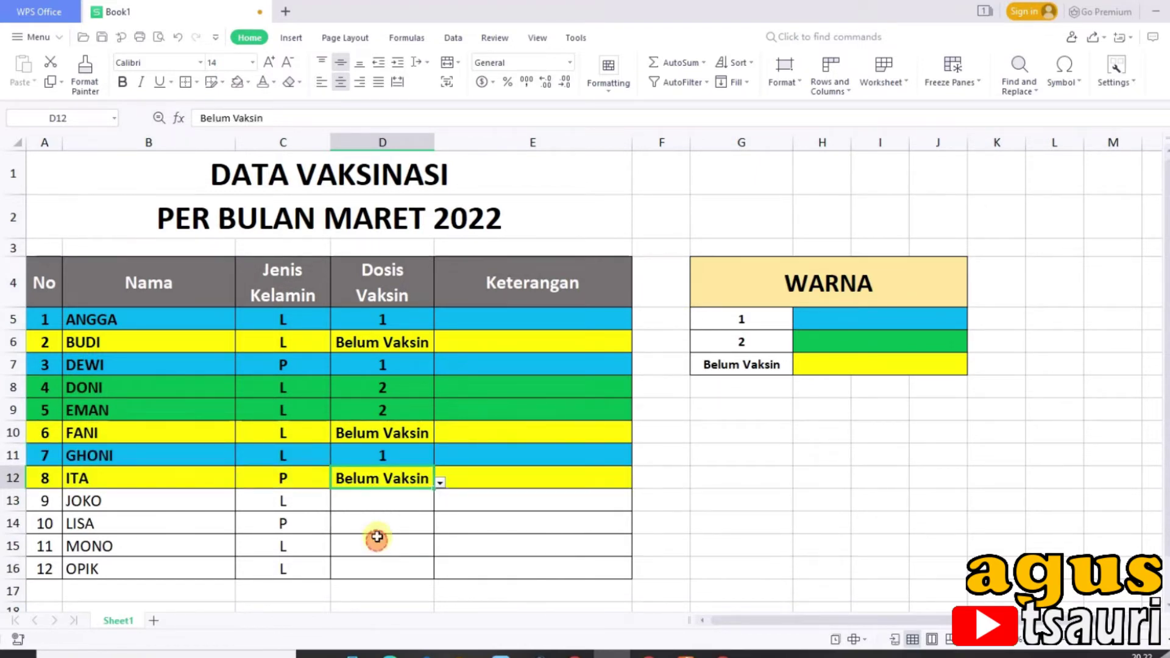
{"action": "left_click", "coordinate": [387, 501]}
{"action": "left_click", "coordinate": [439, 504]}
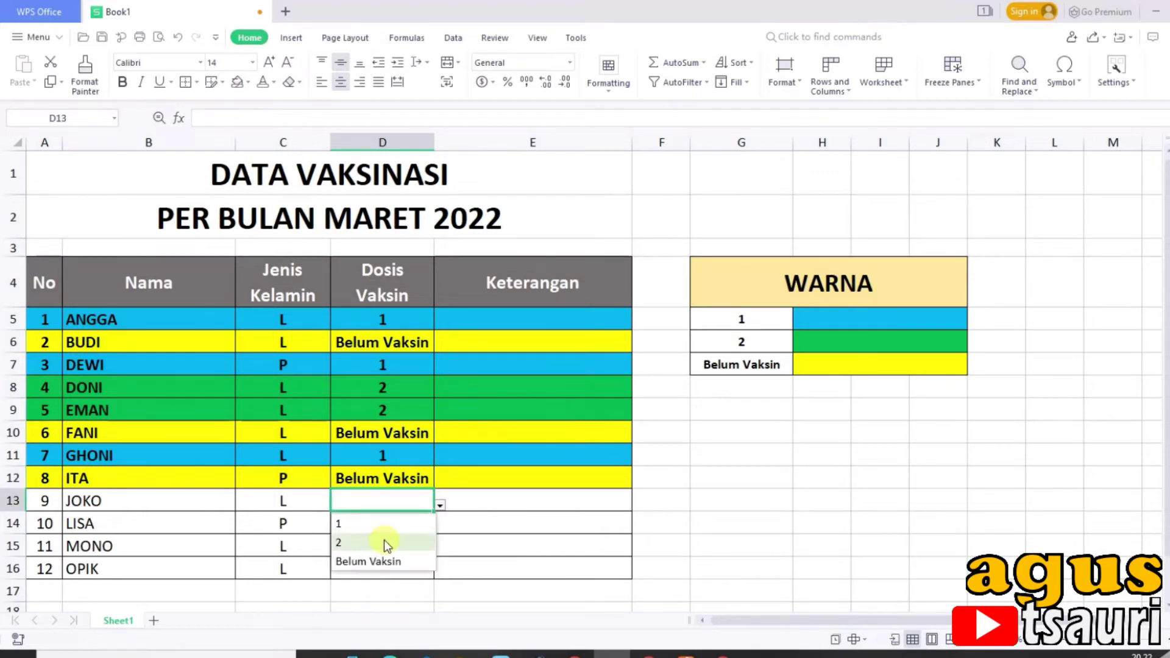
{"action": "left_click", "coordinate": [383, 542]}
{"action": "left_click", "coordinate": [386, 522]}
{"action": "left_click", "coordinate": [440, 529]}
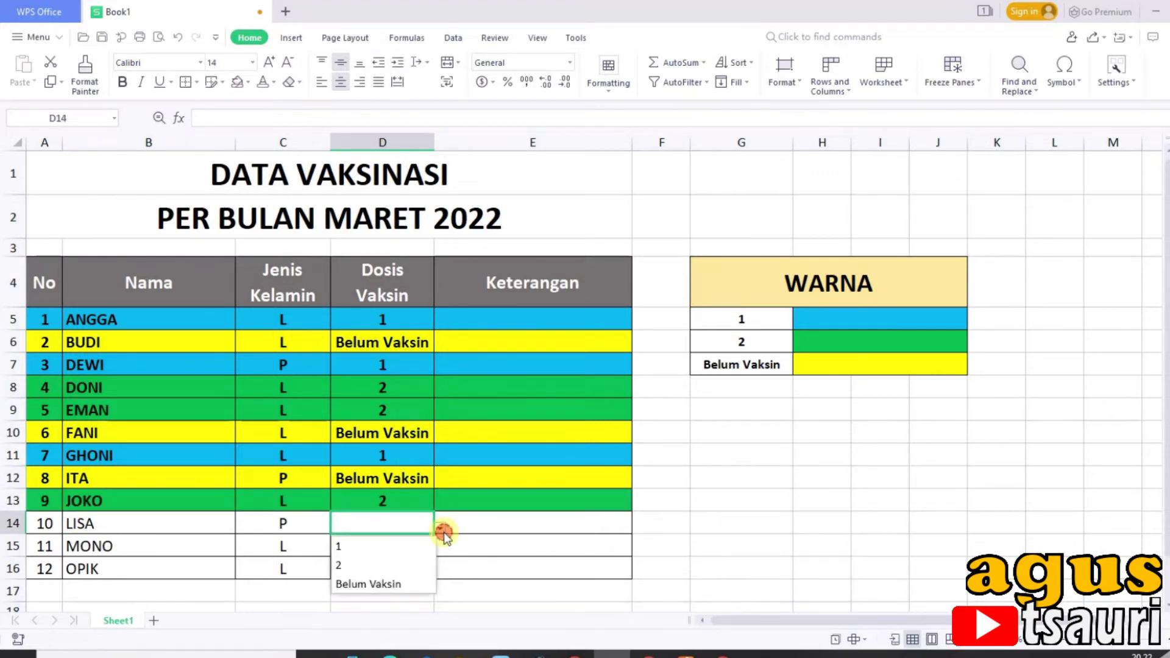
{"action": "left_click", "coordinate": [374, 582]}
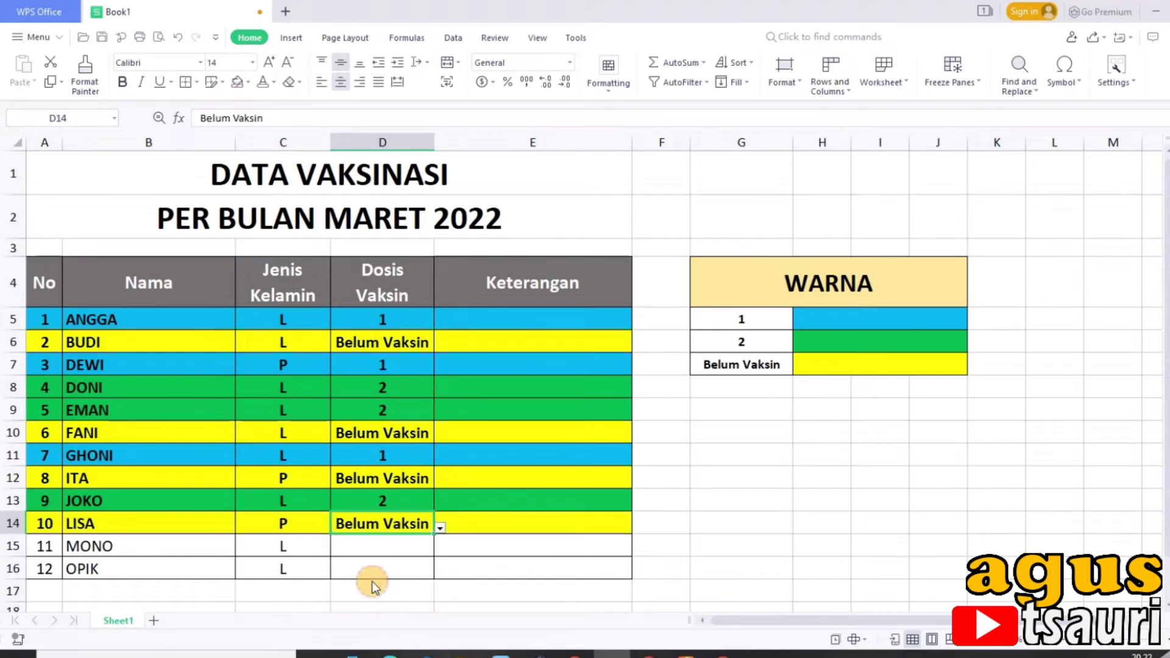
{"action": "left_click", "coordinate": [503, 554]}
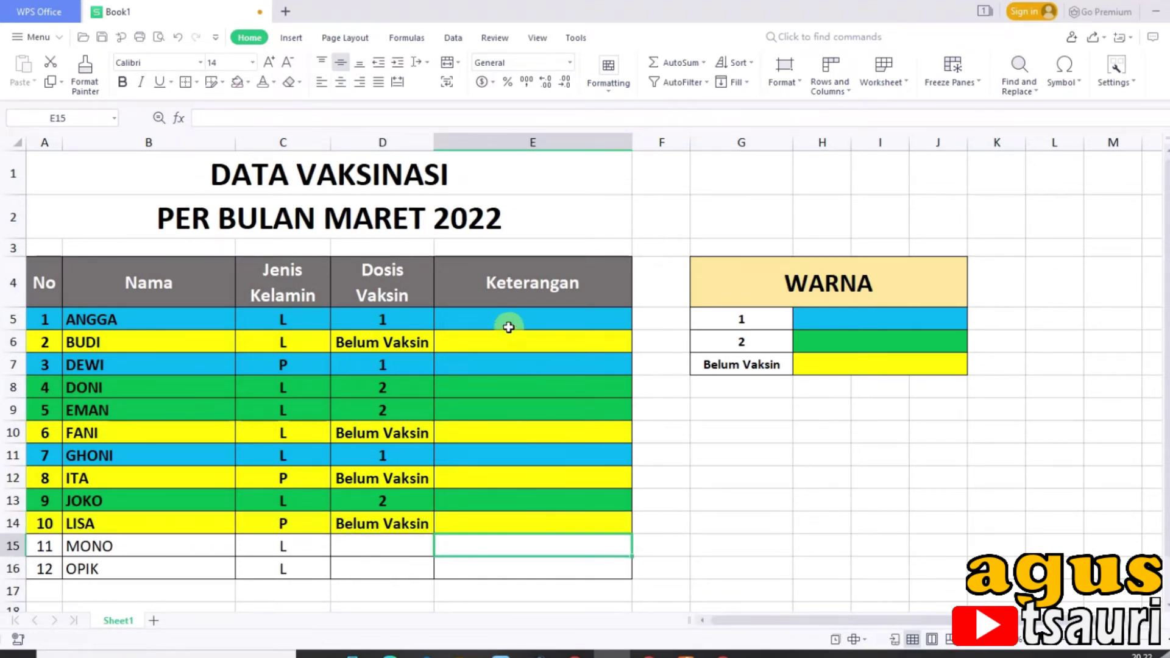
{"action": "mouse_move", "coordinate": [509, 316]}
{"action": "left_mouse_down"}
{"action": "mouse_move", "coordinate": [524, 432]}
{"action": "mouse_move", "coordinate": [488, 567]}
{"action": "left_mouse_up"}
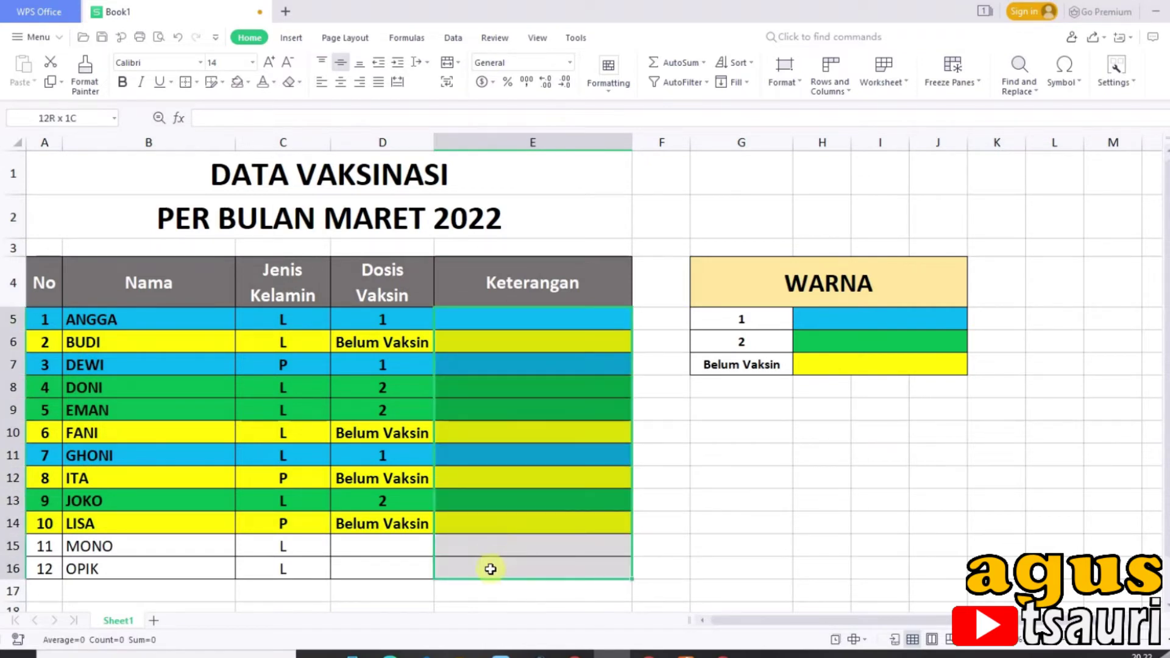
{"action": "left_click", "coordinate": [504, 341]}
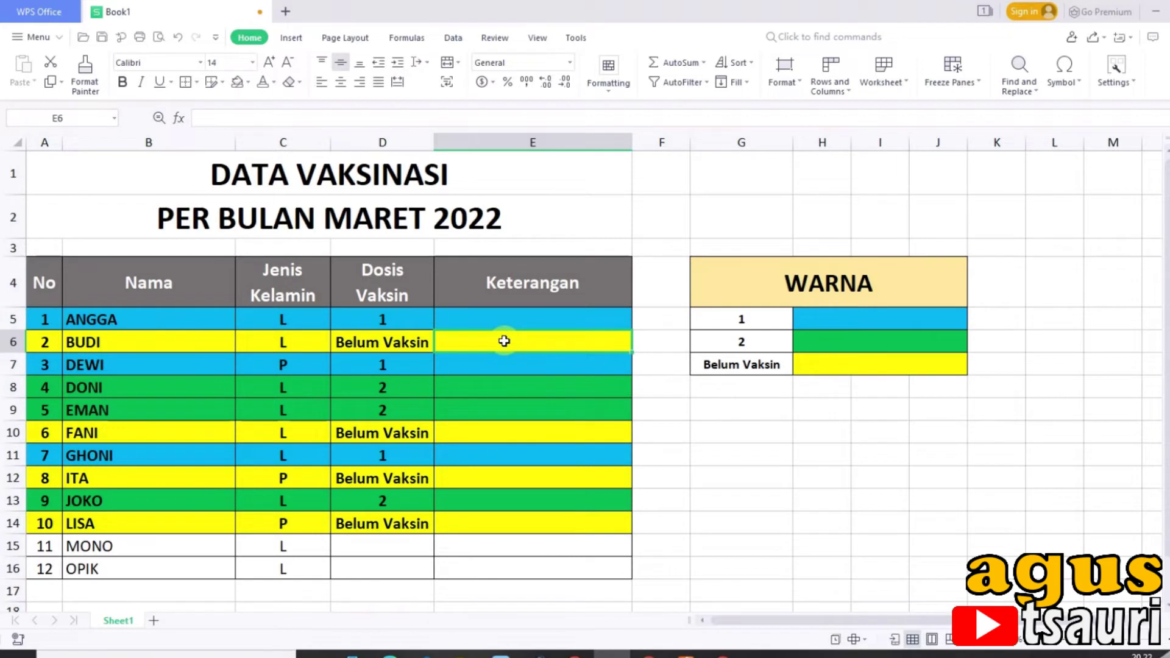
{"action": "left_click", "coordinate": [518, 347]}
{"action": "left_click", "coordinate": [470, 321]}
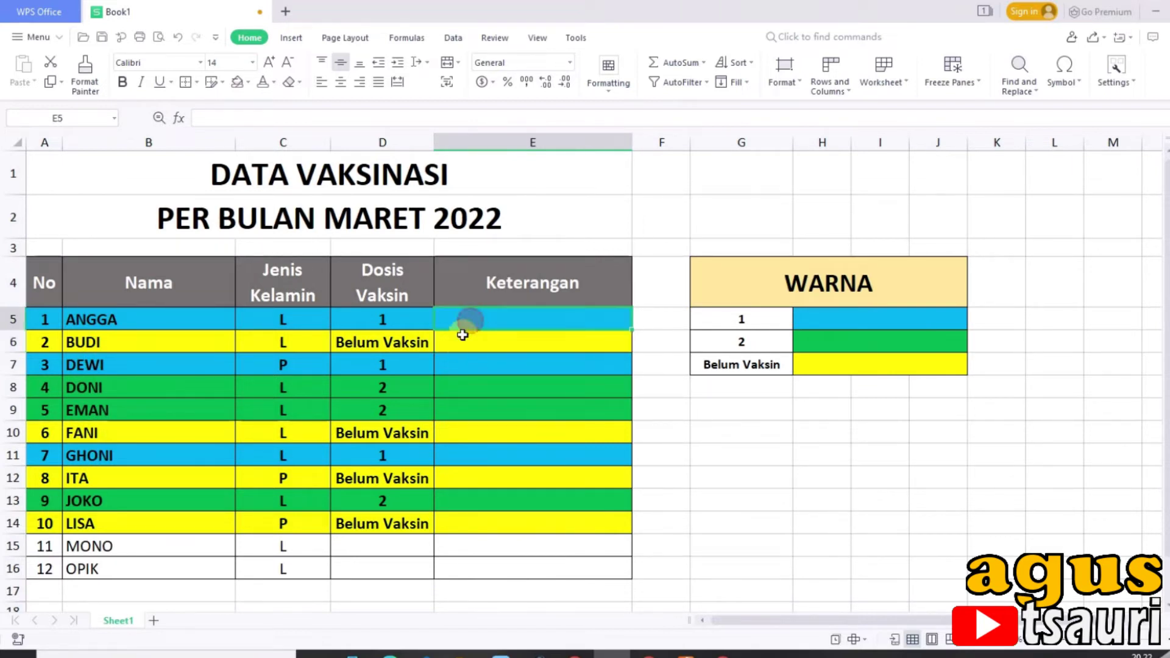
{"action": "left_click", "coordinate": [456, 343]}
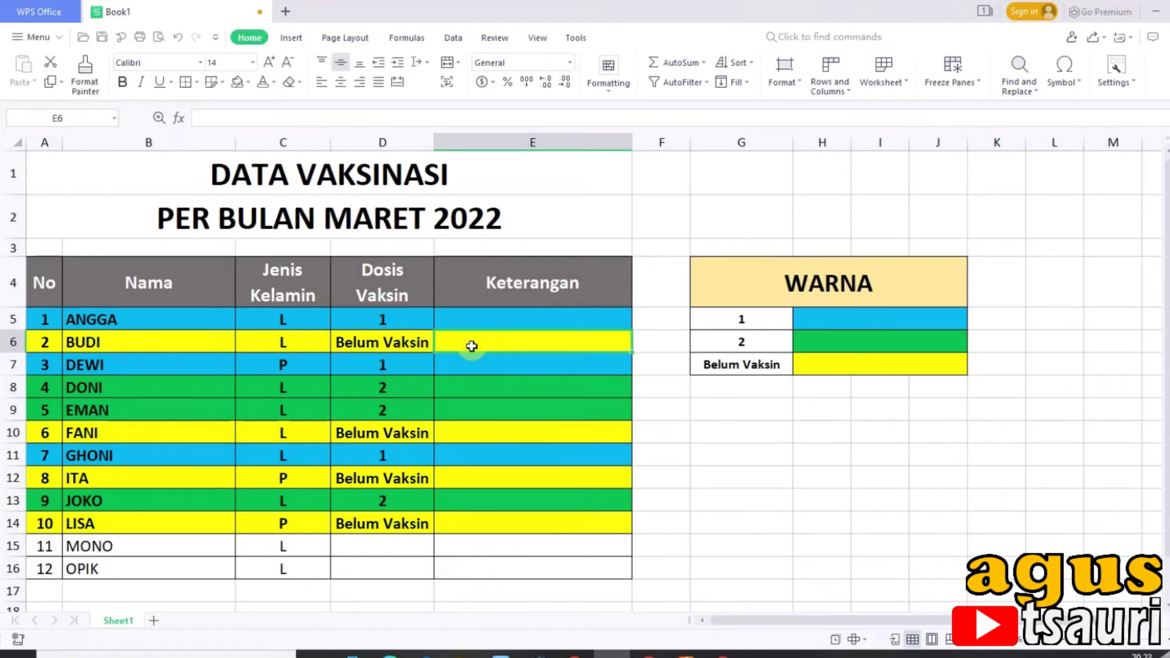
{"action": "left_click", "coordinate": [536, 410]}
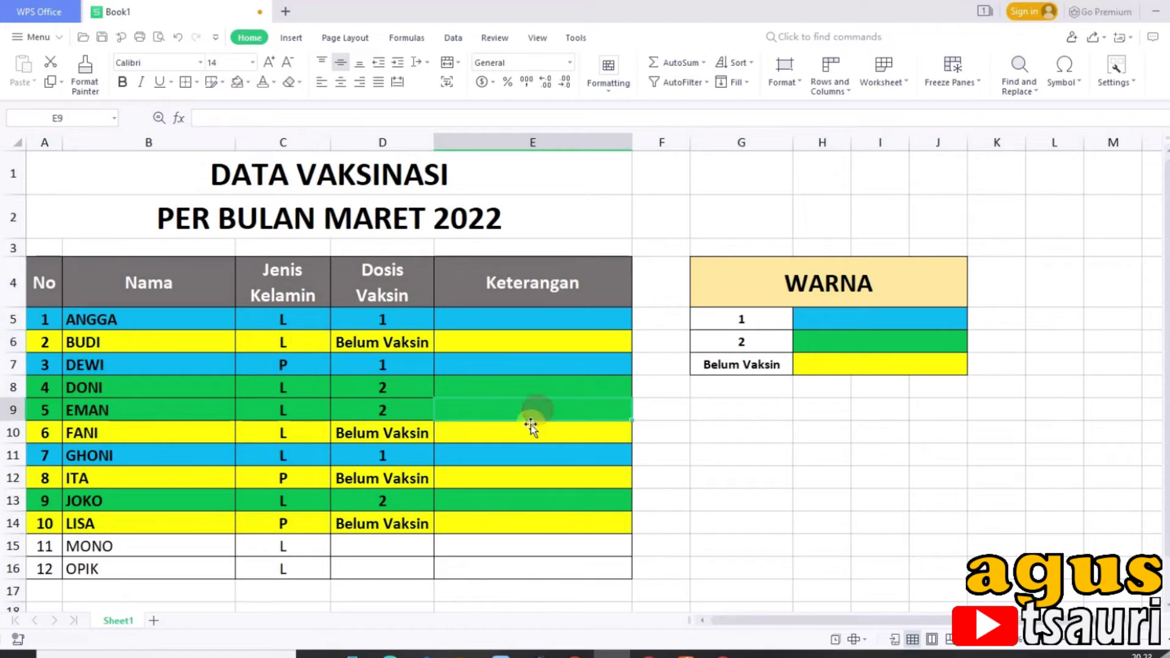
{"action": "left_click", "coordinate": [522, 435]}
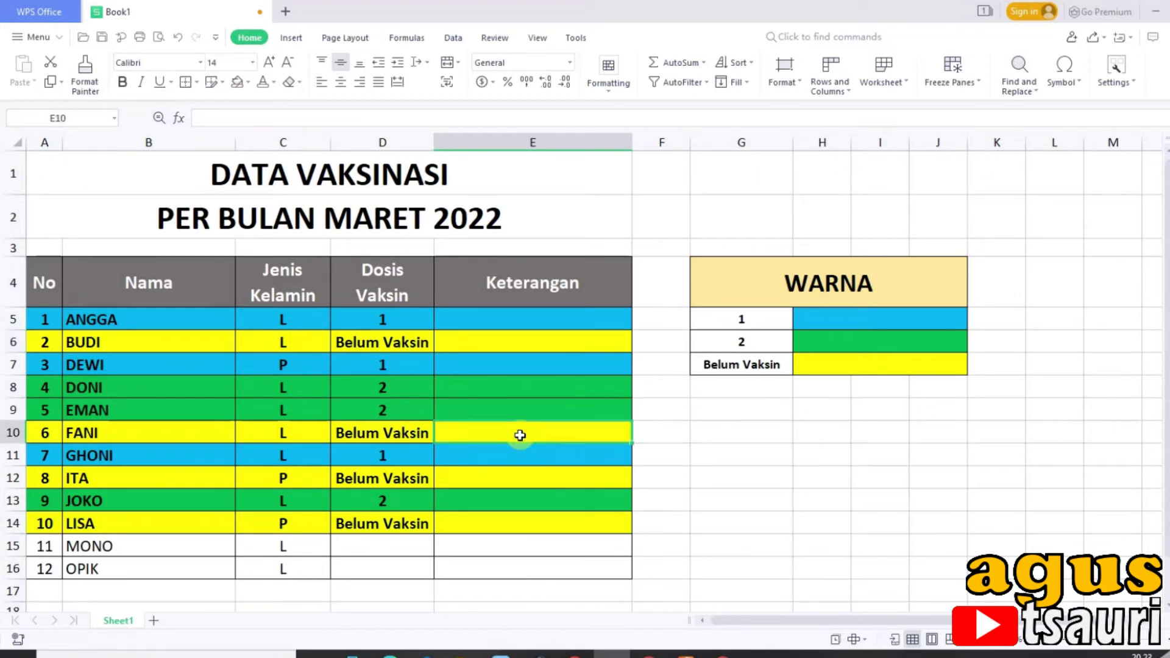
{"action": "left_click", "coordinate": [471, 338]}
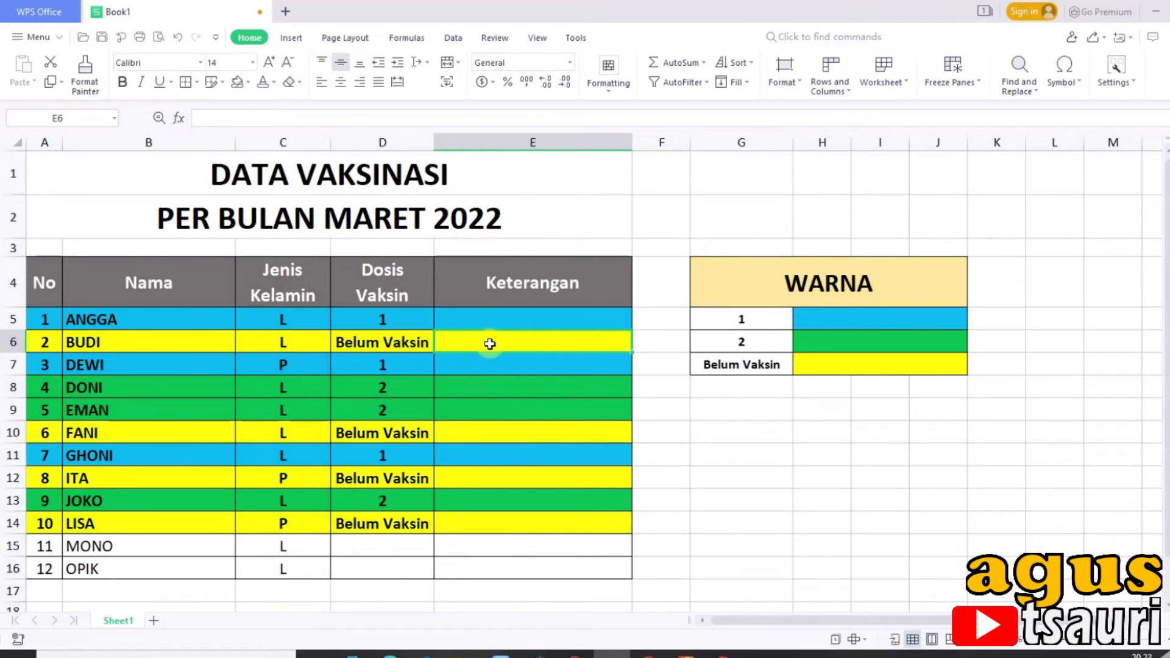
{"action": "left_click_drag", "start_coordinate": [505, 321], "coordinate": [505, 568]}
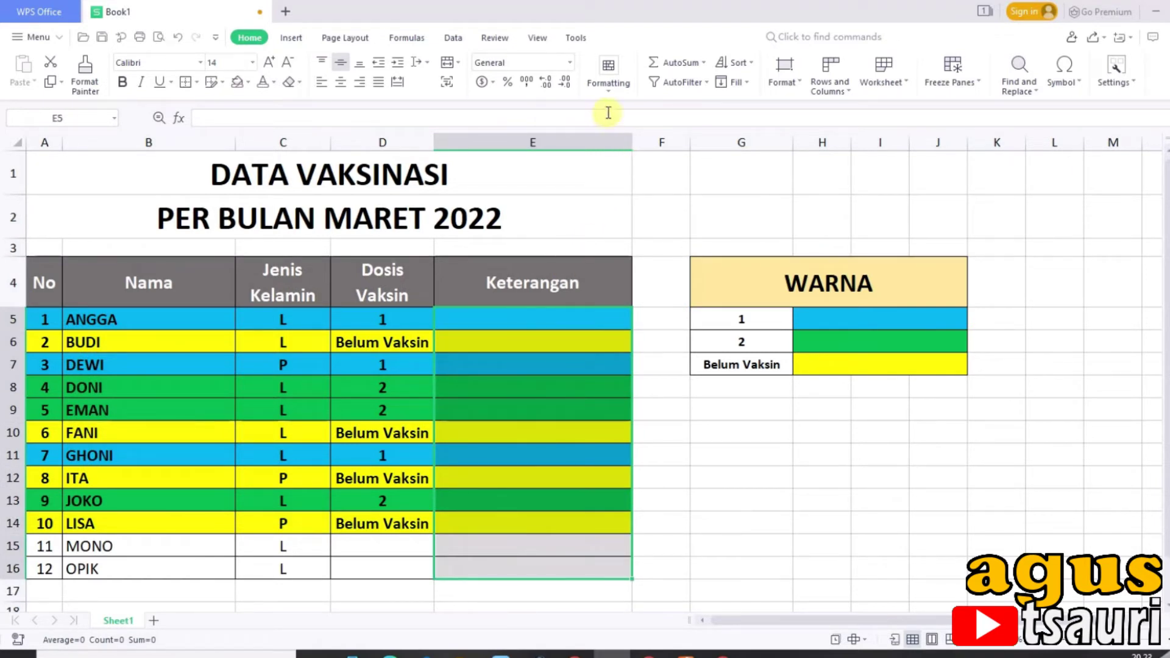
Start a new conditional formatting rule for E5:E16 using the 'Use a formula' rule type.
{"action": "left_click", "coordinate": [609, 80]}
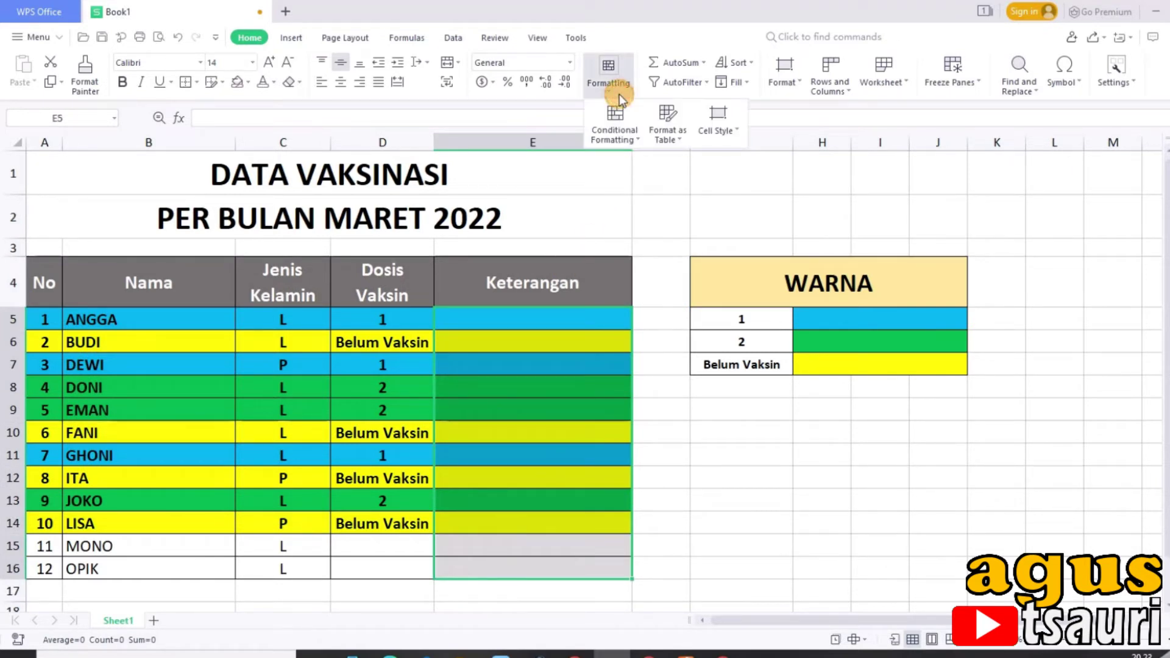
{"action": "left_click", "coordinate": [634, 140]}
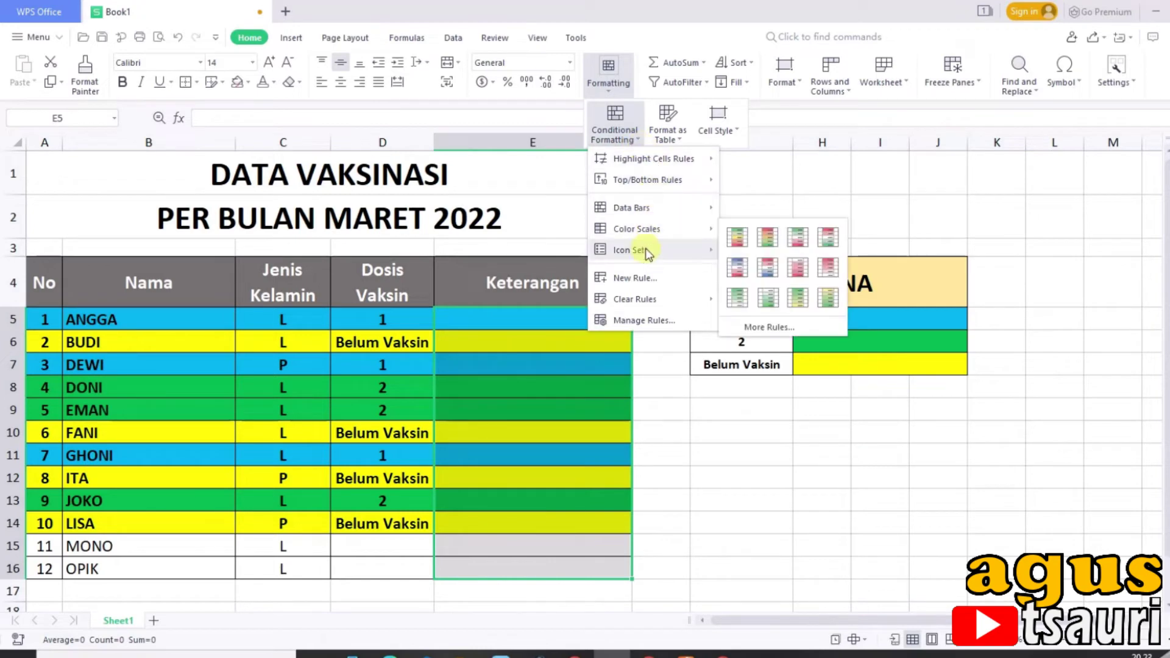
{"action": "left_click", "coordinate": [638, 277]}
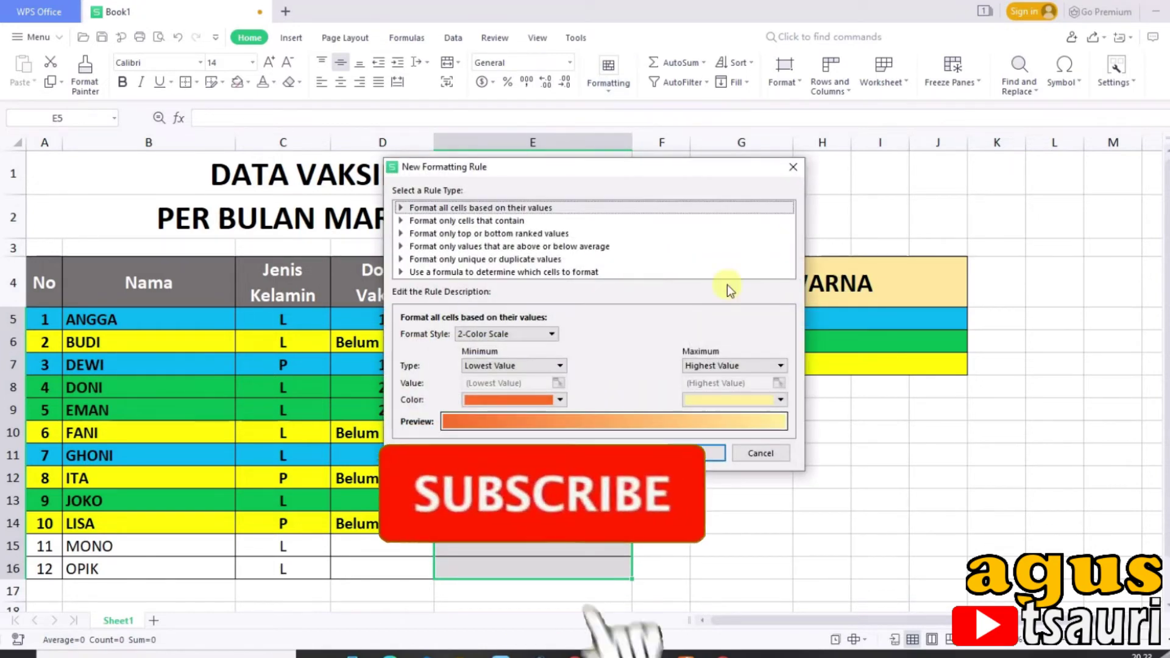
{"action": "mouse_move", "coordinate": [561, 169]}
{"action": "left_mouse_down"}
{"action": "mouse_move", "coordinate": [686, 175]}
{"action": "mouse_move", "coordinate": [775, 154]}
{"action": "left_mouse_up"}
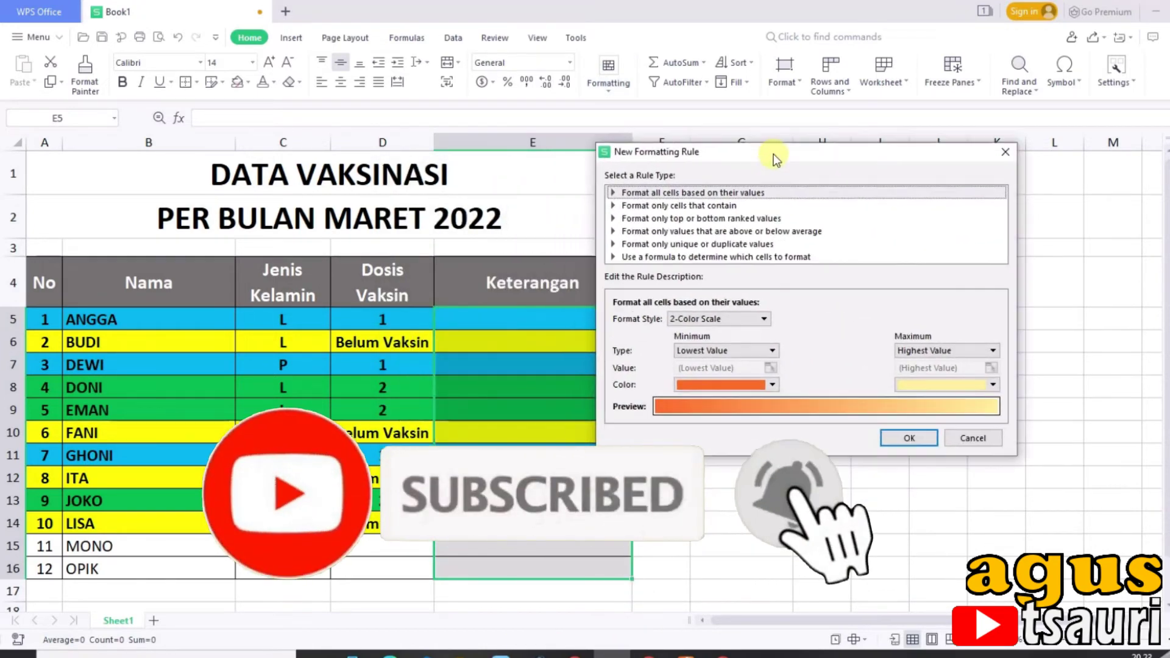
{"action": "left_click", "coordinate": [680, 259]}
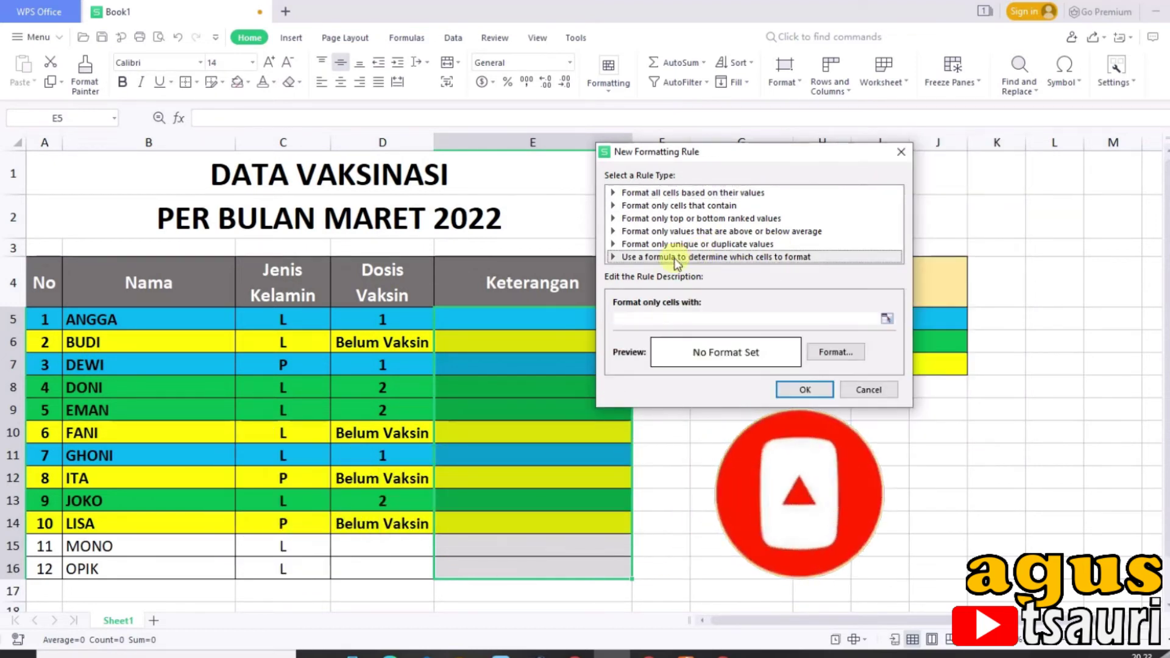
Build the rule formula =AND($D5="Belum Vaksin";$E5="") with column-locked D and E references.
{"action": "left_click", "coordinate": [634, 318]}
{"action": "type", "text": "=AND("}
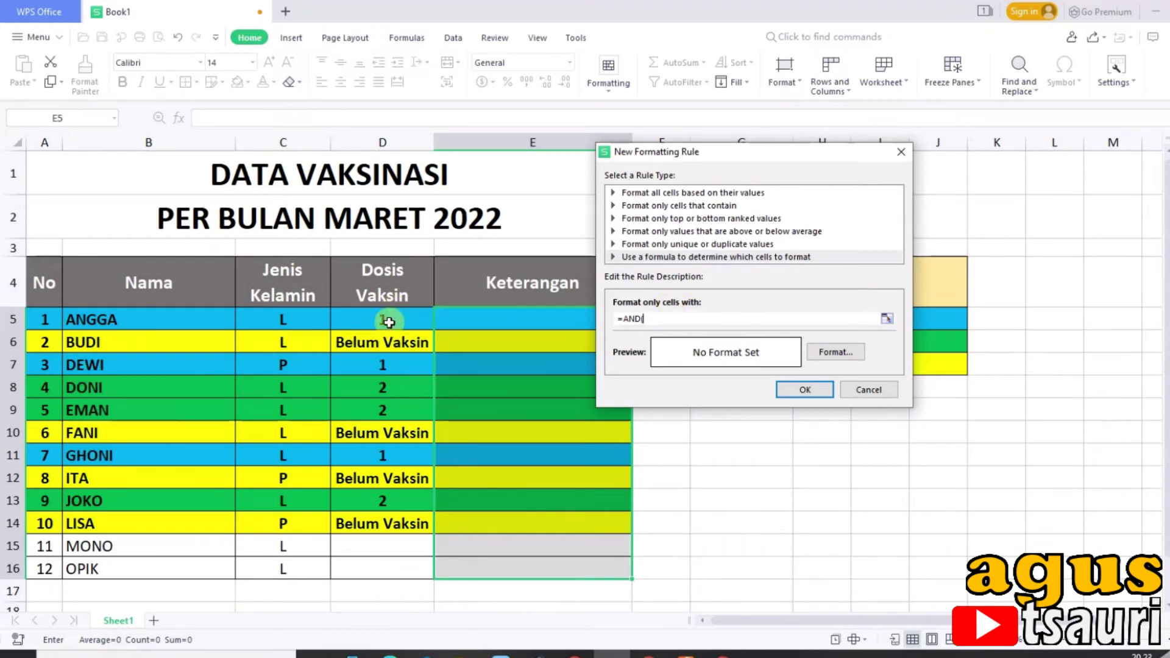
{"action": "left_click", "coordinate": [381, 323]}
{"action": "left_click", "coordinate": [660, 318]}
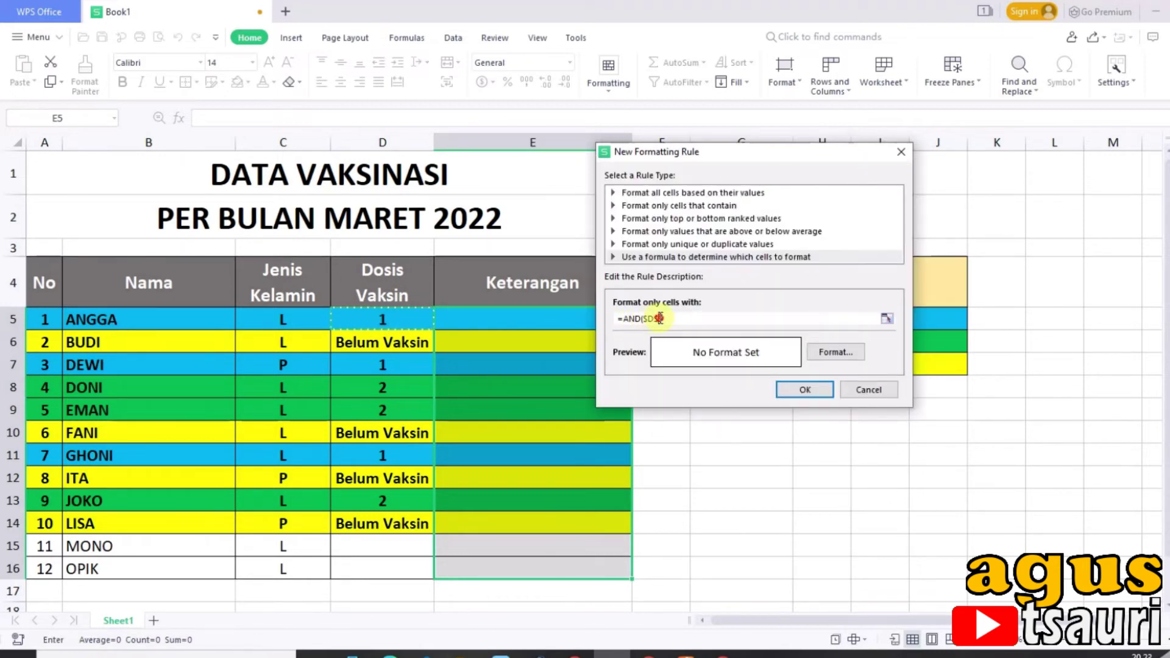
{"action": "key", "text": "F4"}
{"action": "key", "text": "F4"}
{"action": "type", "text": "=\"Belum Vaksin\";"}
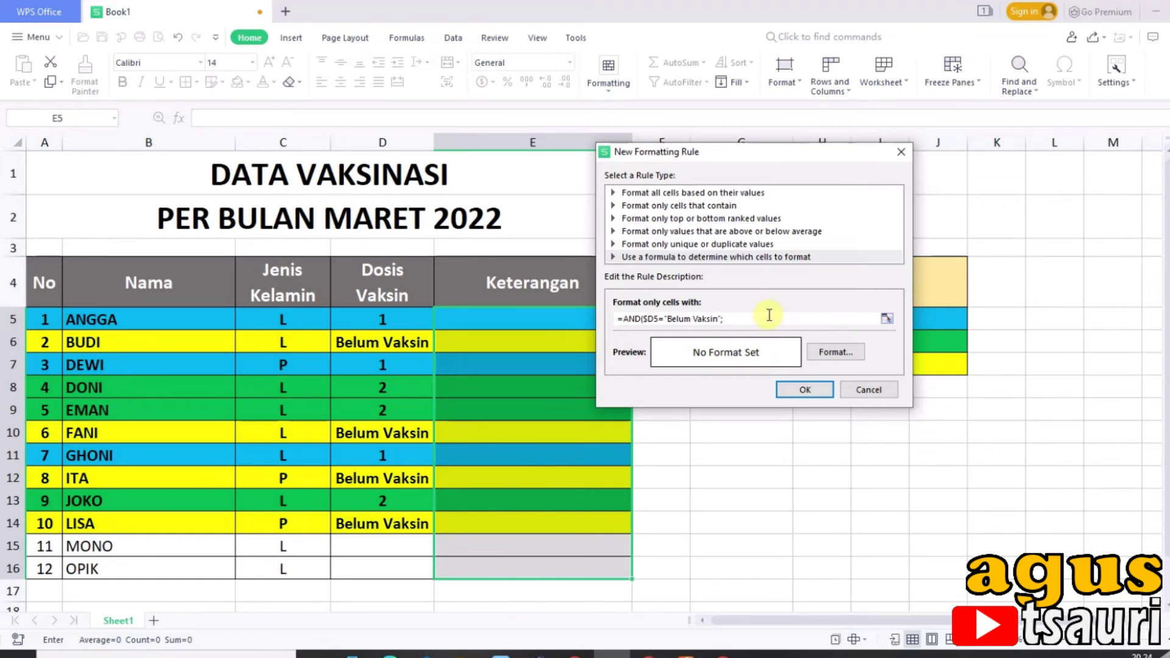
{"action": "left_click", "coordinate": [518, 319]}
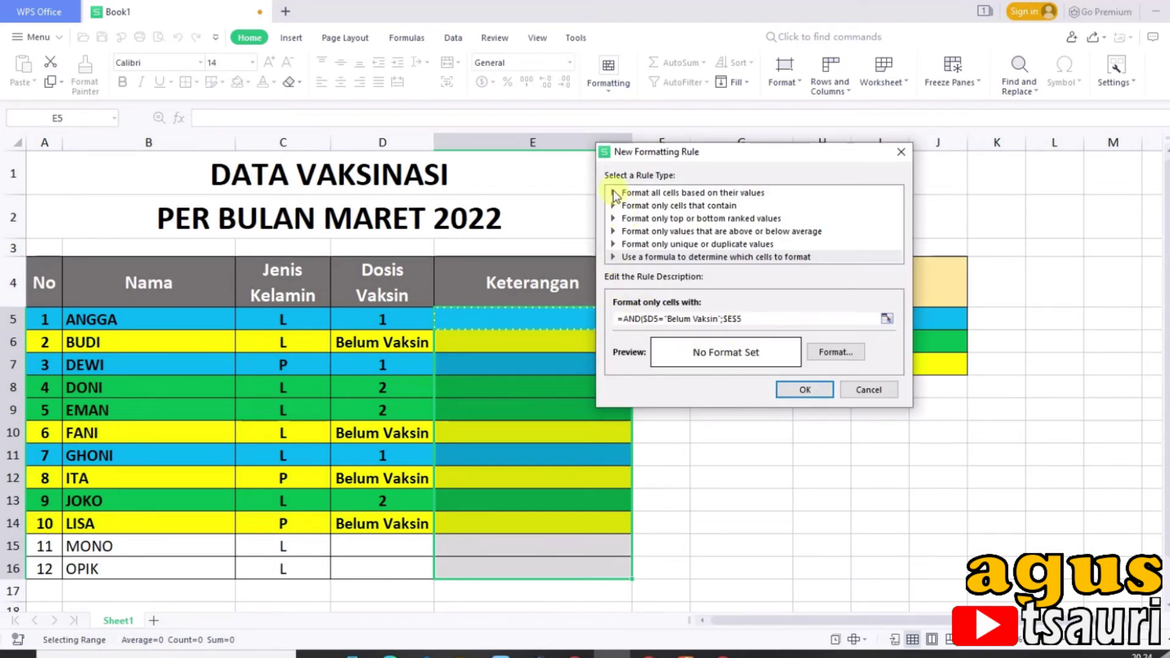
{"action": "left_click", "coordinate": [734, 320]}
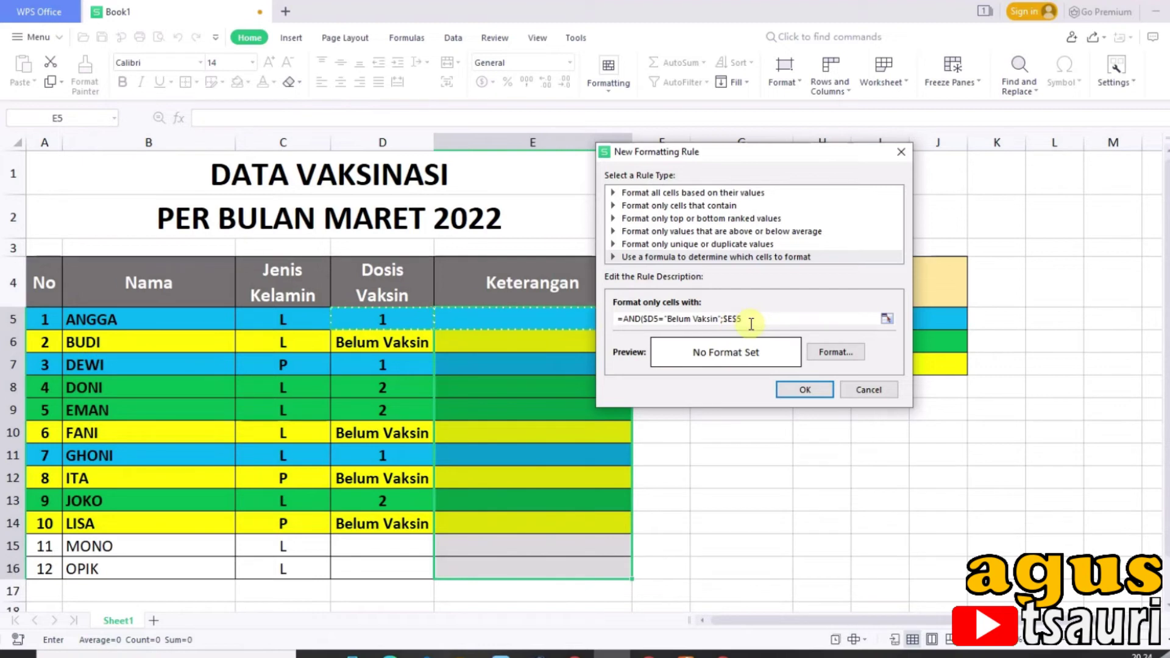
{"action": "key", "text": "Left"}
{"action": "key", "text": "BackSpace"}
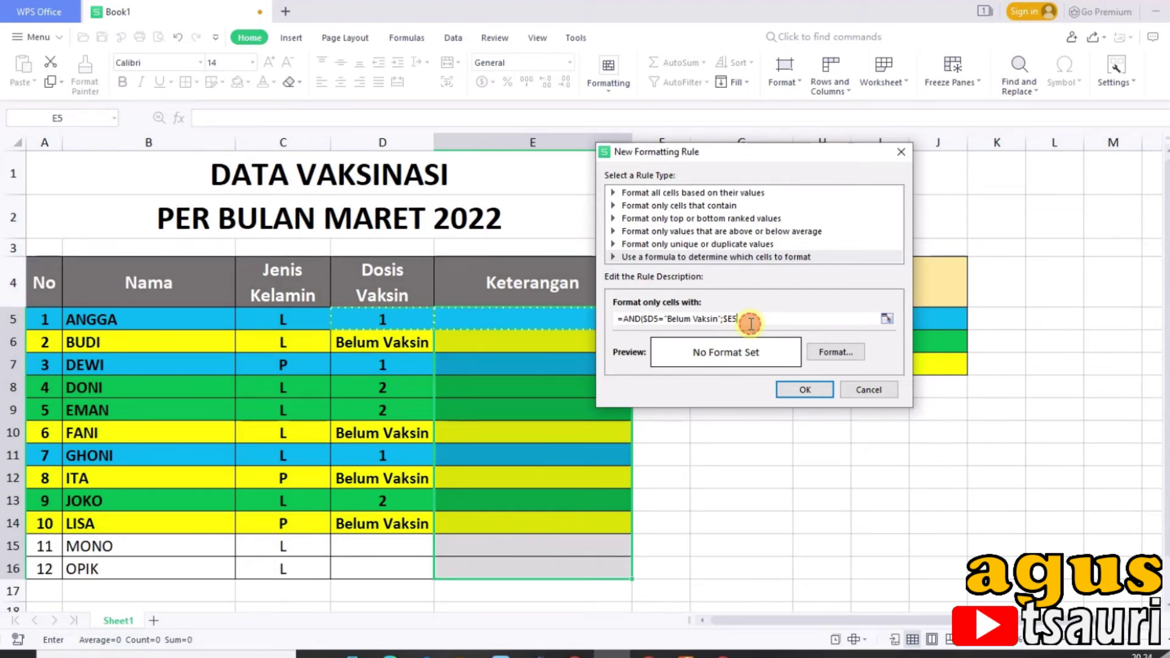
{"action": "type", "text": "="}
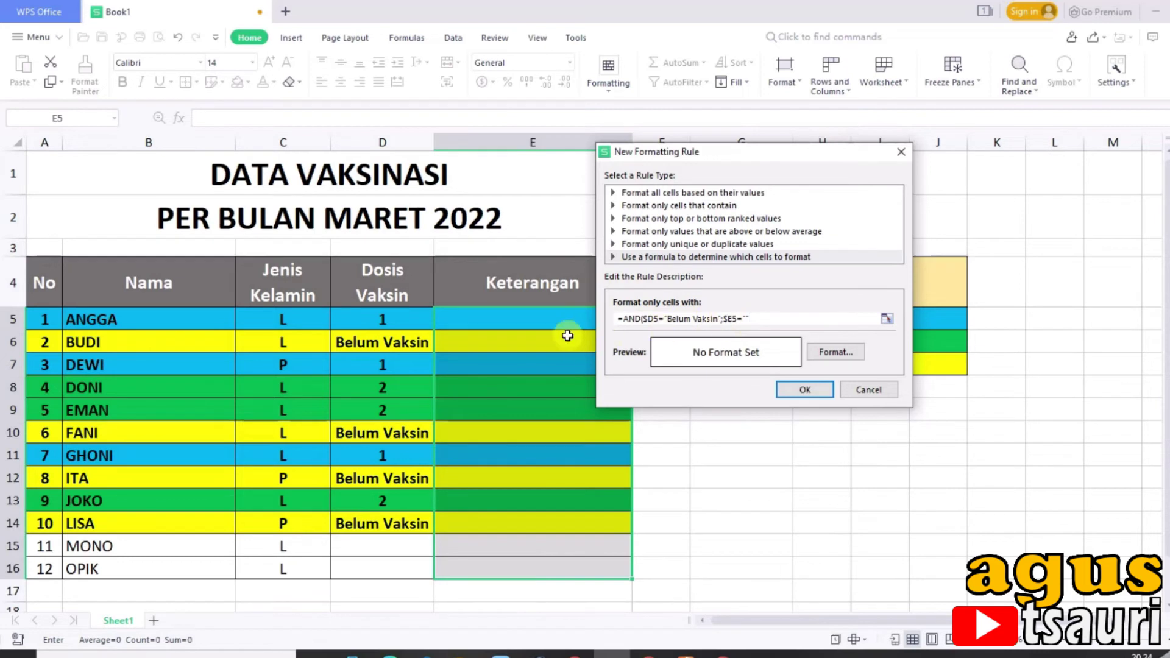
{"action": "left_click", "coordinate": [836, 353]}
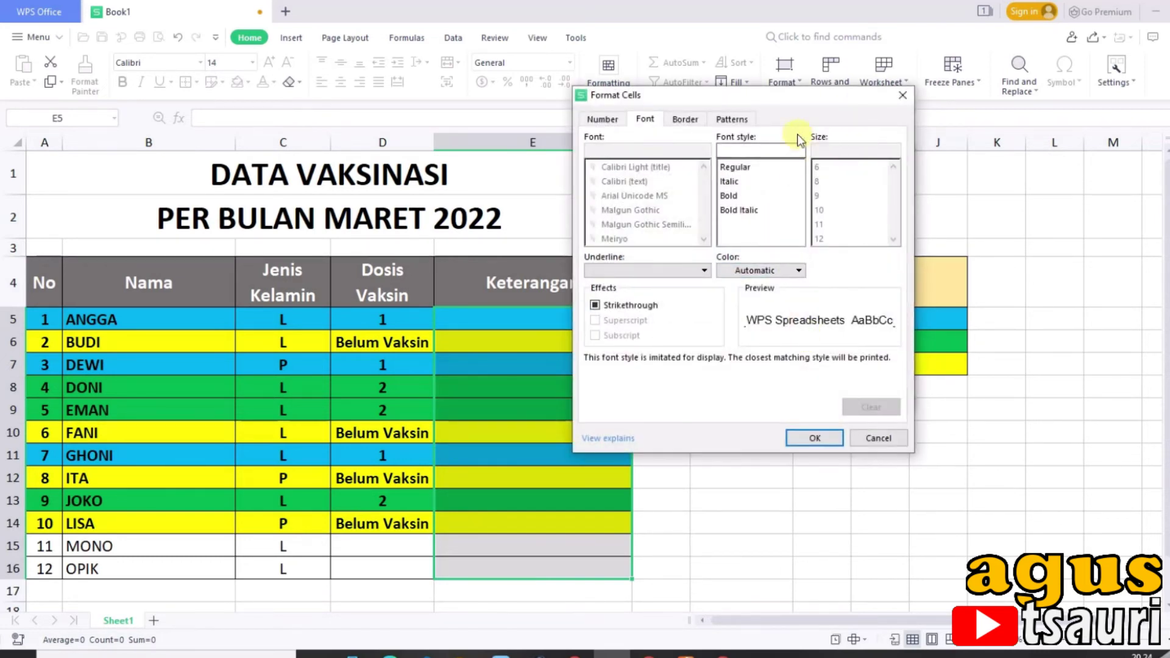
Choose a red background fill as the rule's format.
{"action": "left_click", "coordinate": [739, 118]}
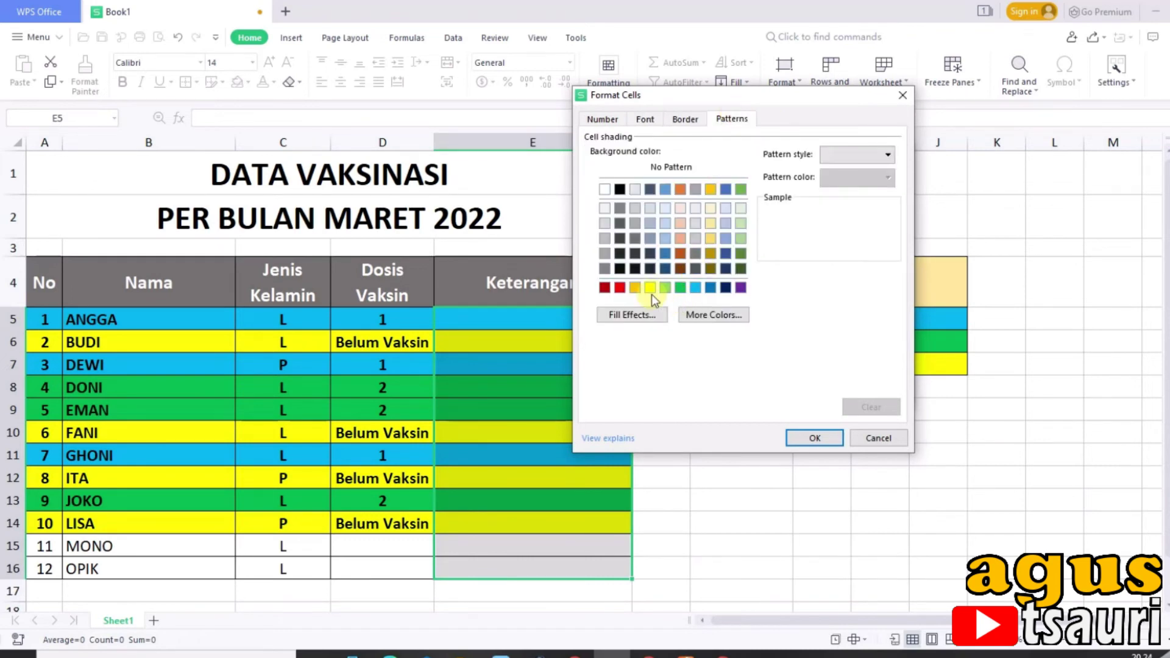
{"action": "left_click", "coordinate": [619, 287]}
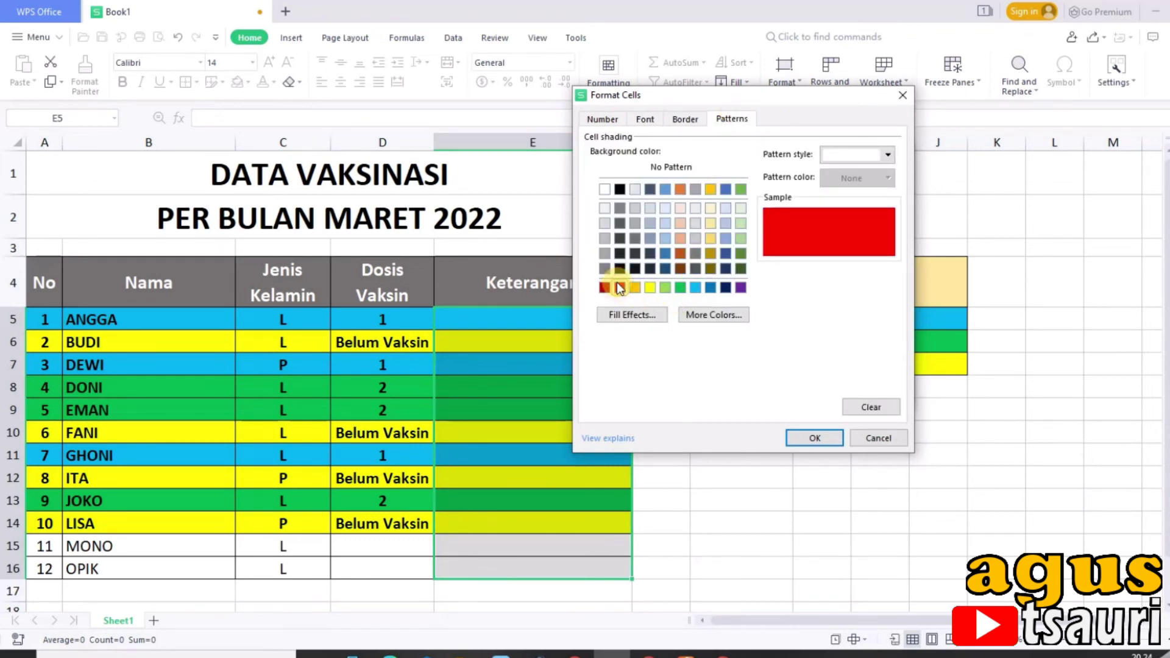
{"action": "left_click", "coordinate": [818, 438]}
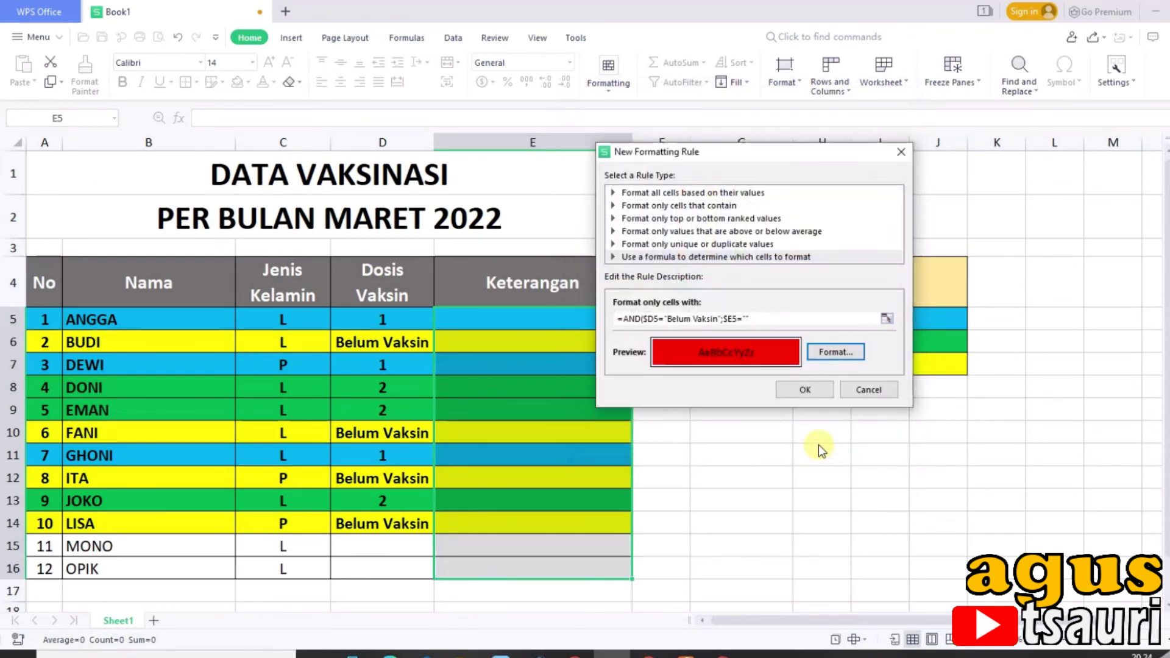
Fix the invalid formula by adding the missing closing parenthesis, then save the rule.
{"action": "left_click", "coordinate": [804, 393]}
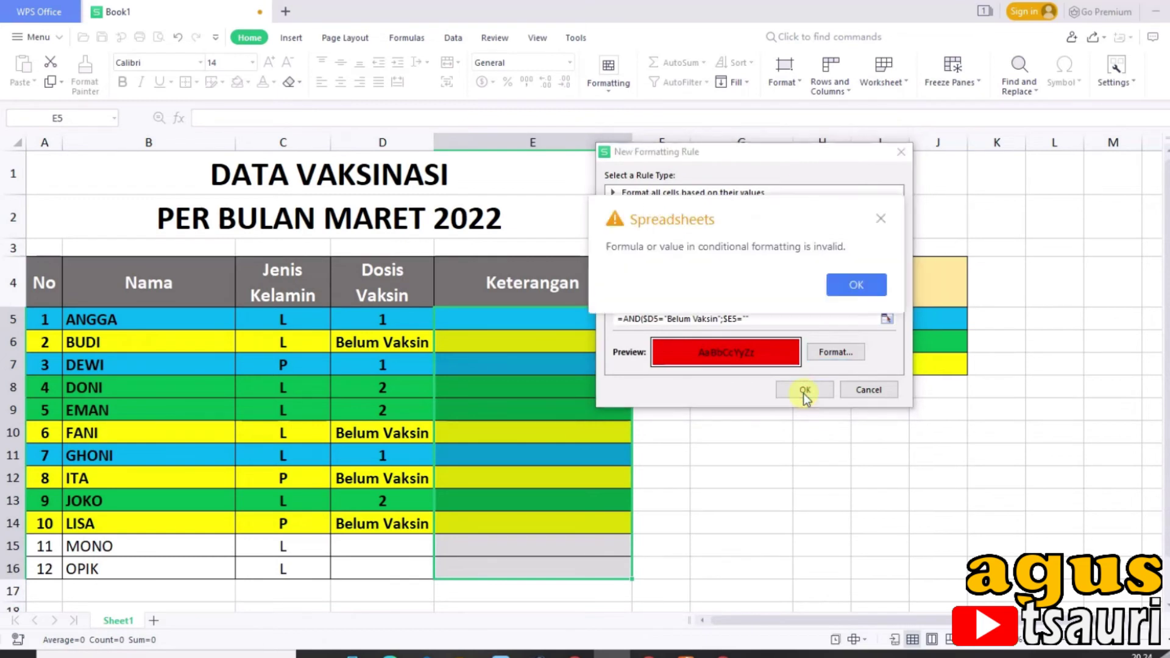
{"action": "left_click", "coordinate": [838, 285]}
{"action": "left_click", "coordinate": [782, 317]}
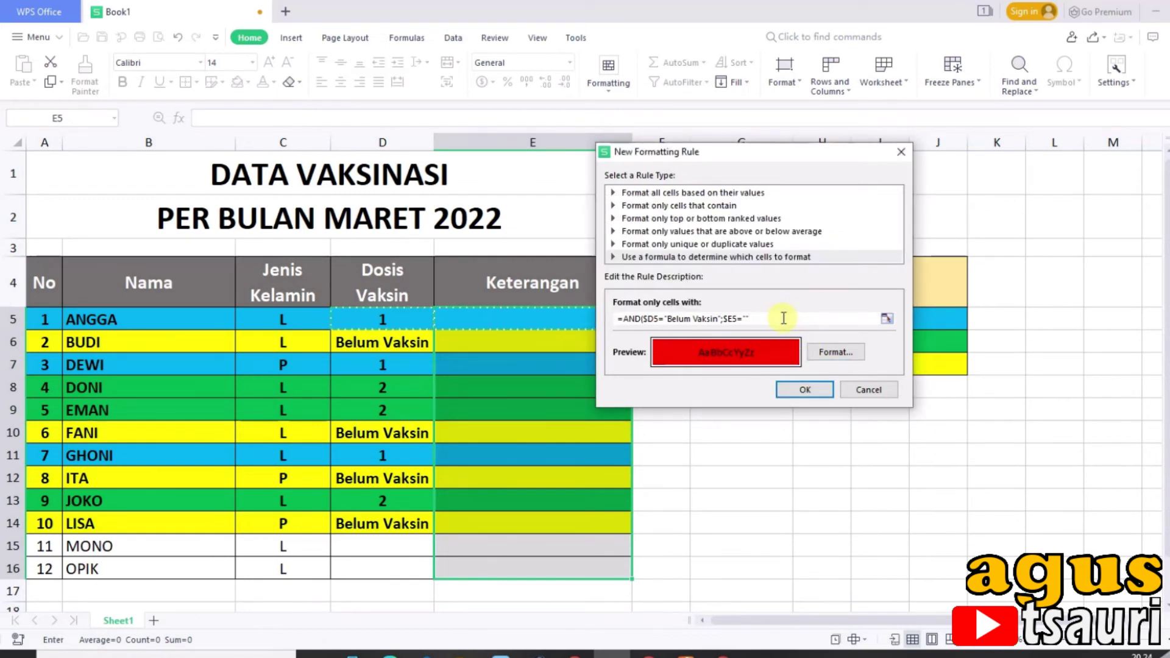
{"action": "type", "text": ")"}
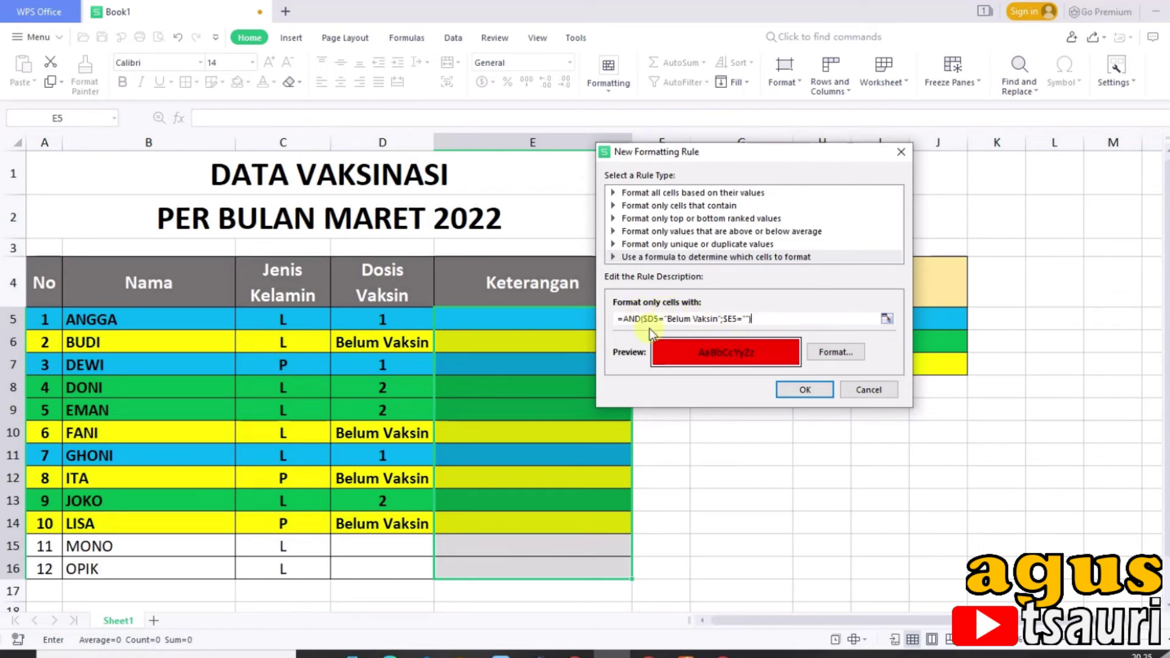
{"action": "left_click", "coordinate": [823, 398]}
Apply the rule and check the red Keterangan cells E6, E10, E12 and E14.
{"action": "left_click", "coordinate": [818, 392]}
{"action": "left_click", "coordinate": [673, 418]}
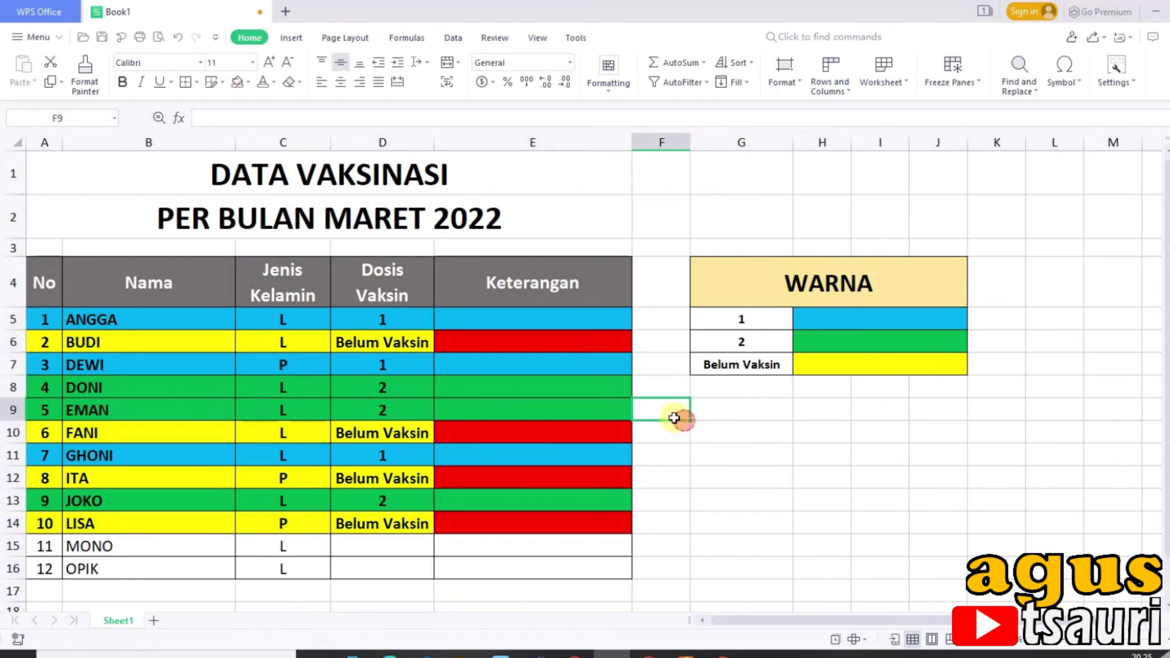
{"action": "left_click", "coordinate": [533, 342]}
{"action": "left_click", "coordinate": [505, 427]}
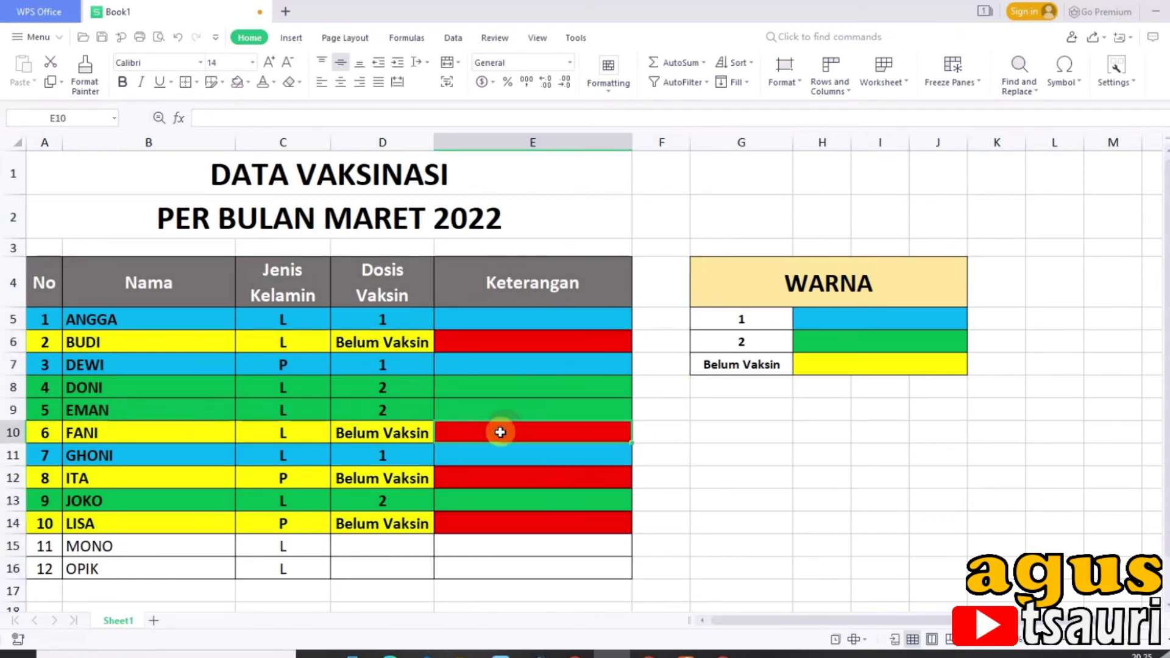
{"action": "left_click", "coordinate": [483, 478]}
{"action": "left_click", "coordinate": [473, 525]}
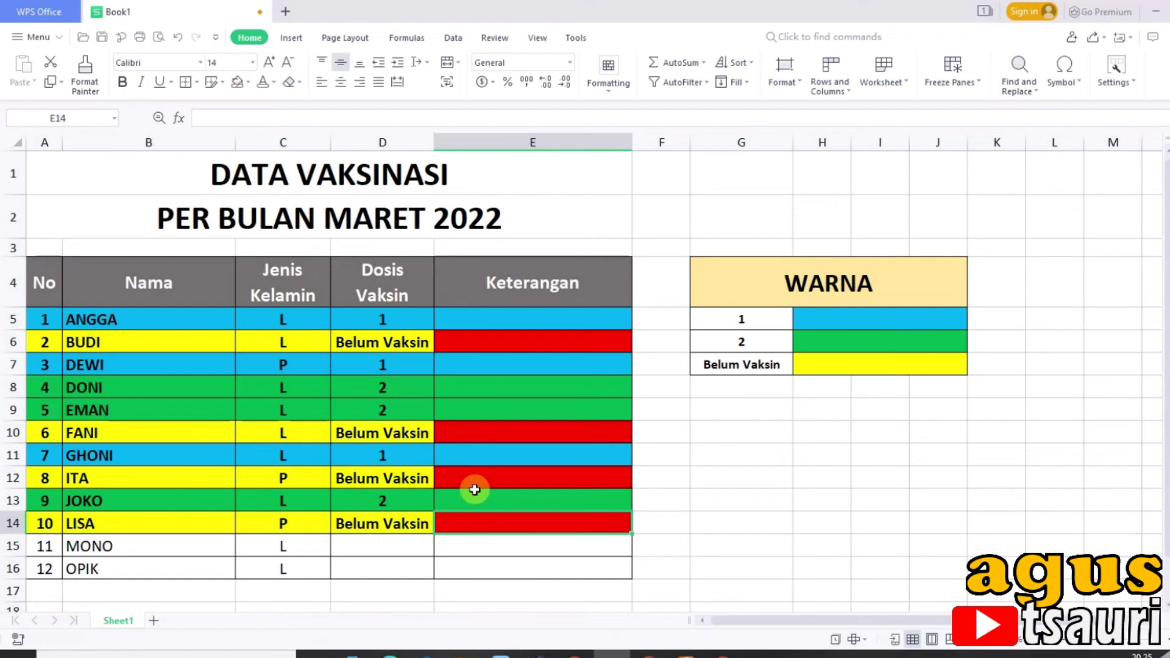
{"action": "left_click", "coordinate": [498, 345]}
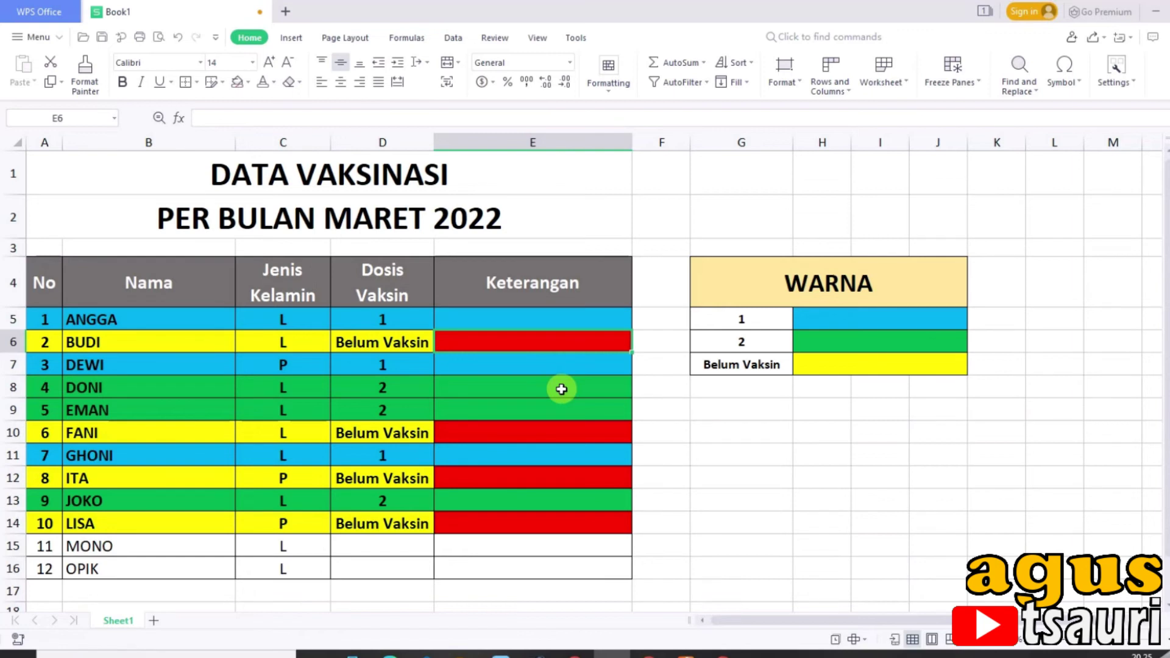
Enter 'Sakit' in E6 and 'Sedang Bepergian' in E10, clearing their red highlight.
{"action": "type", "text": "Sakit"}
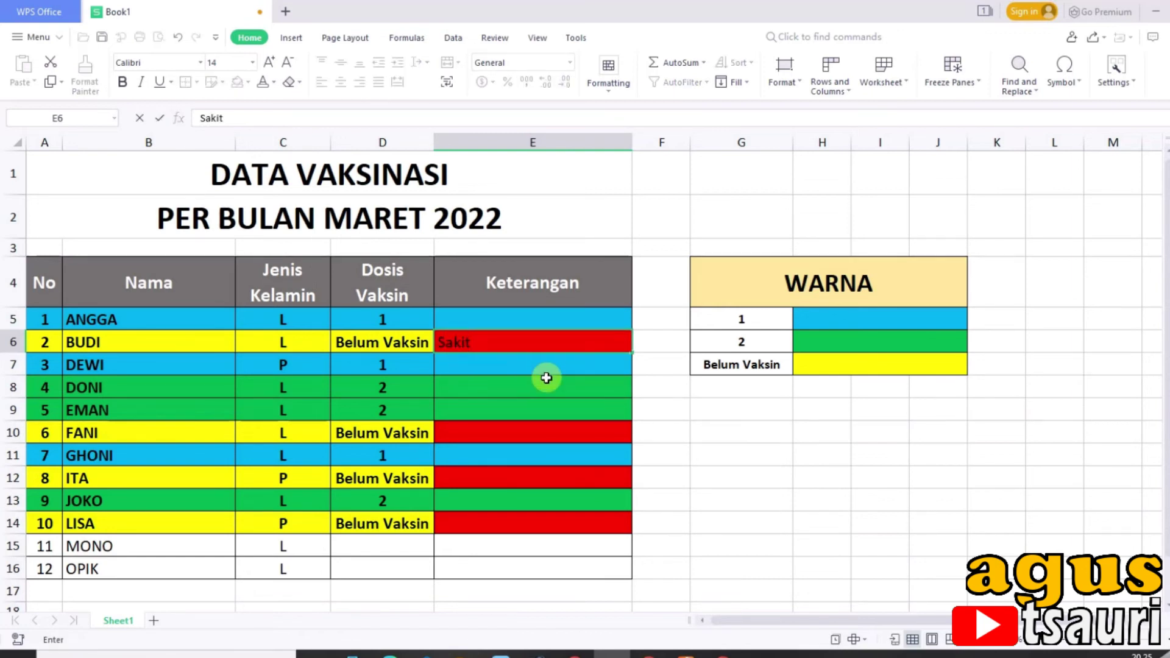
{"action": "key", "text": "Return"}
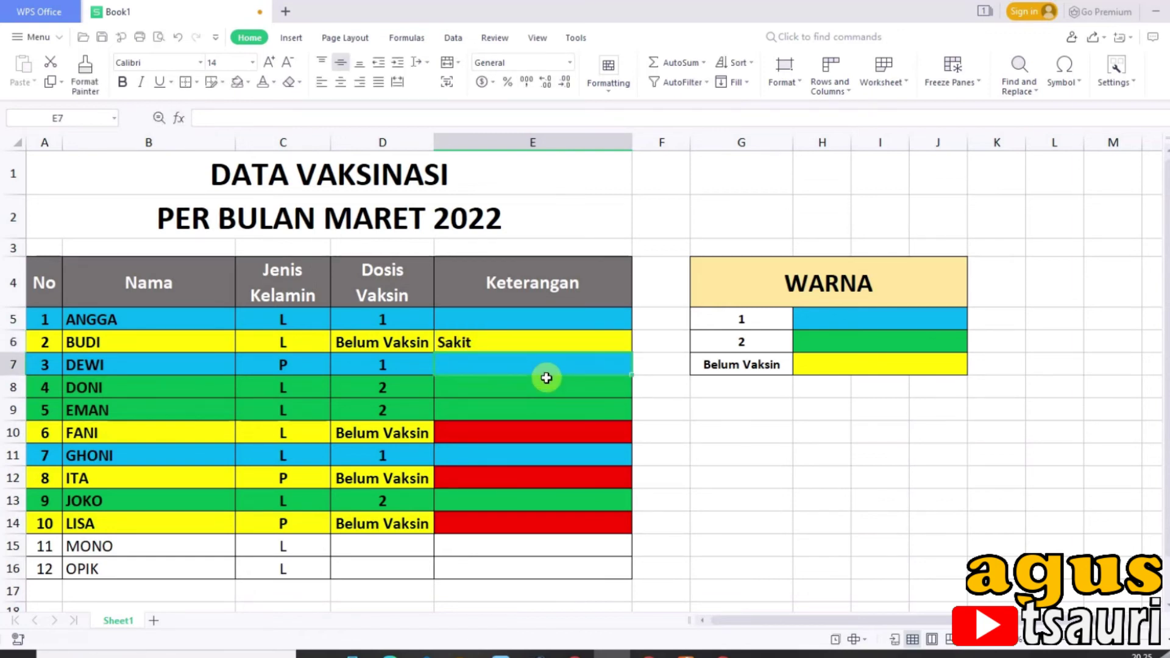
{"action": "left_click", "coordinate": [518, 342]}
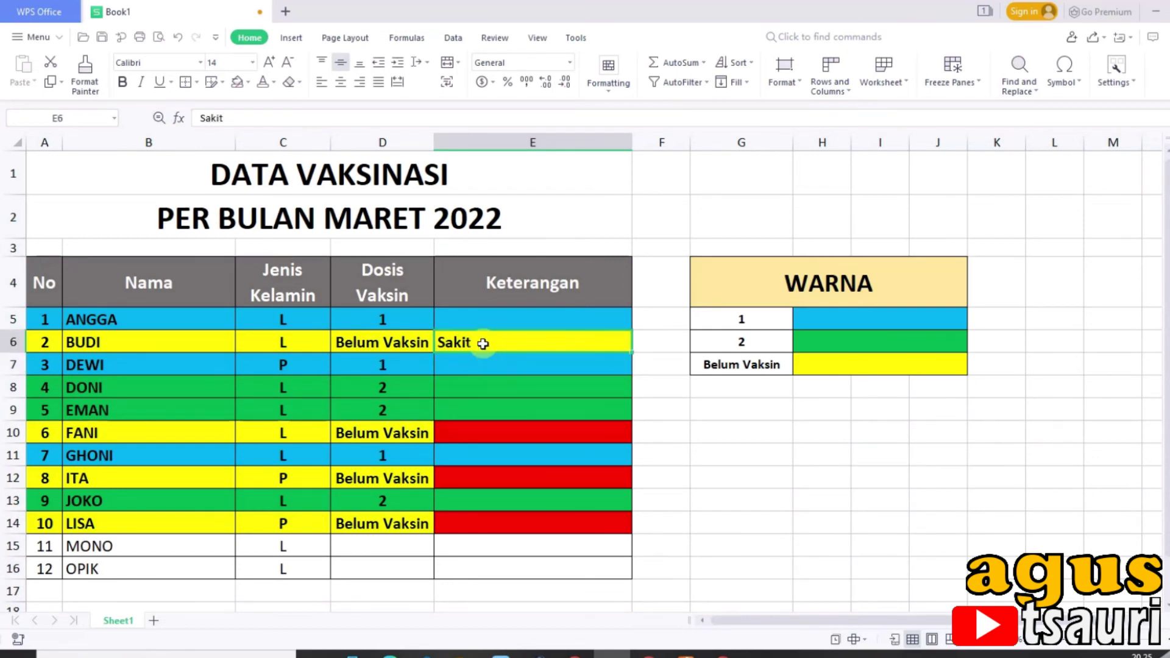
{"action": "left_click", "coordinate": [485, 433]}
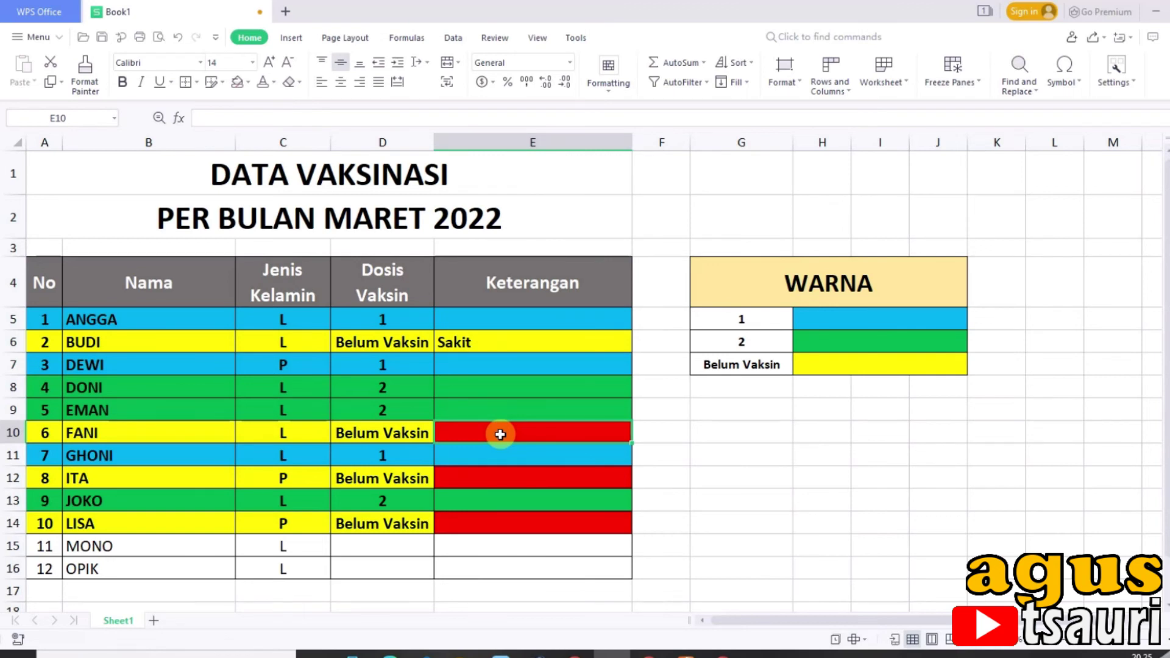
{"action": "type", "text": "Sedang Bepe"}
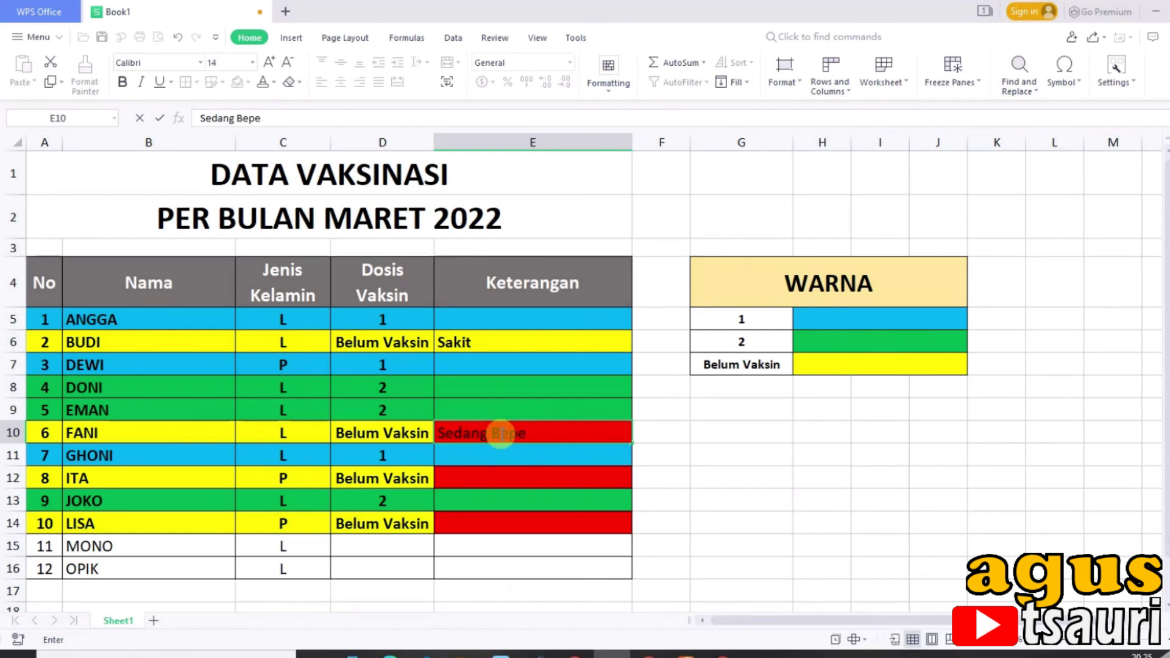
{"action": "type", "text": "rgian"}
{"action": "key", "text": "Return"}
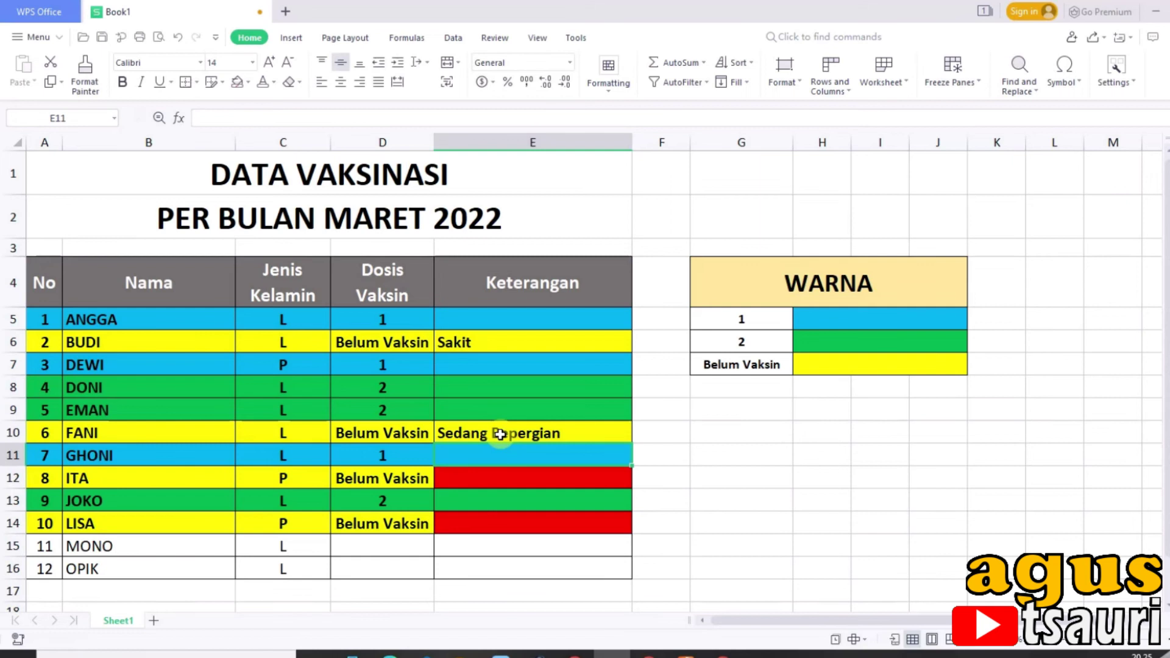
{"action": "left_click", "coordinate": [500, 434]}
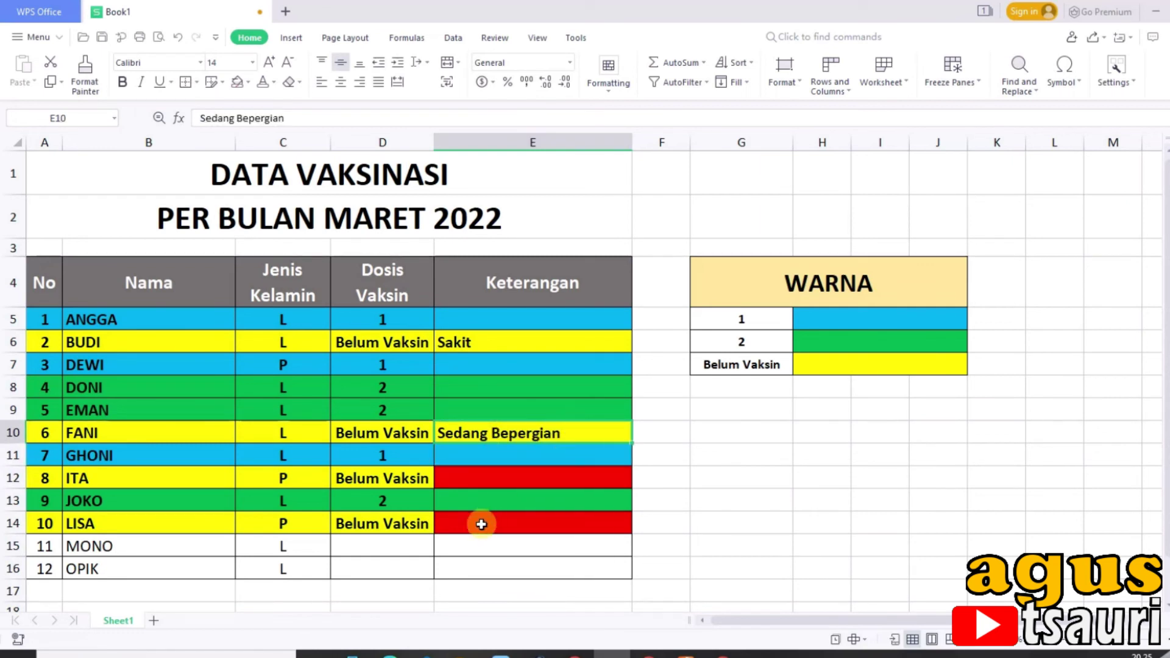
{"action": "left_click", "coordinate": [413, 547]}
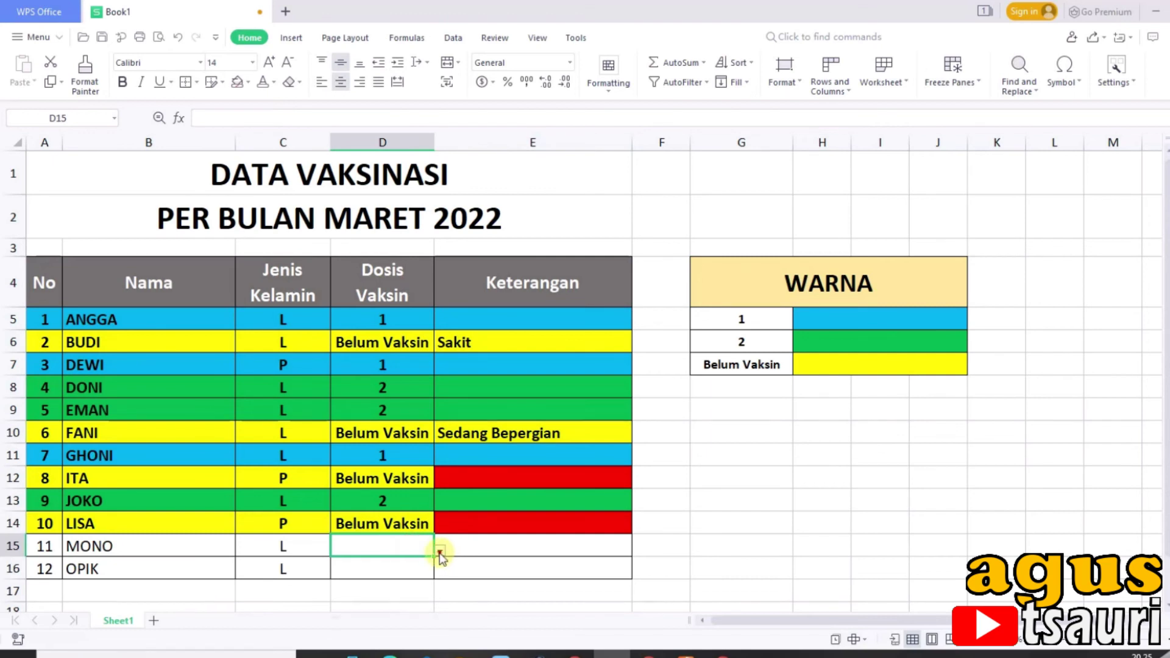
Set D15 to dose 1 and D16 to dose 2 from their dropdowns, then recheck E10 and E12.
{"action": "left_click", "coordinate": [440, 550]}
{"action": "left_click", "coordinate": [409, 577]}
{"action": "left_click", "coordinate": [406, 570]}
{"action": "left_click", "coordinate": [441, 575]}
{"action": "left_click", "coordinate": [379, 611]}
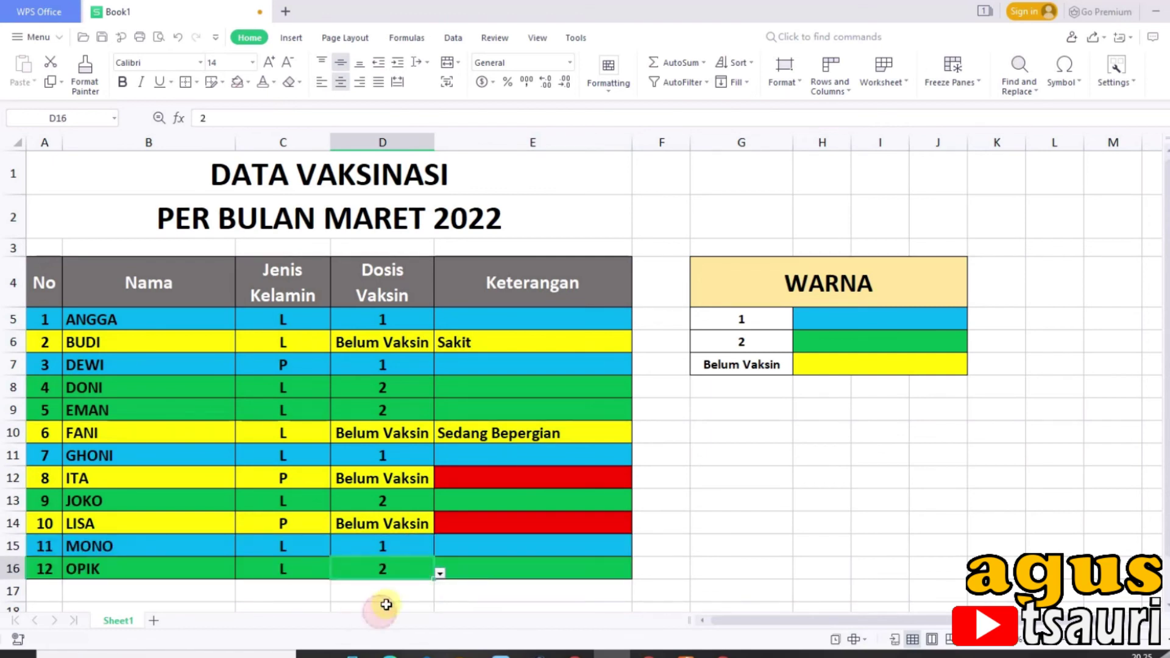
{"action": "left_click", "coordinate": [471, 483]}
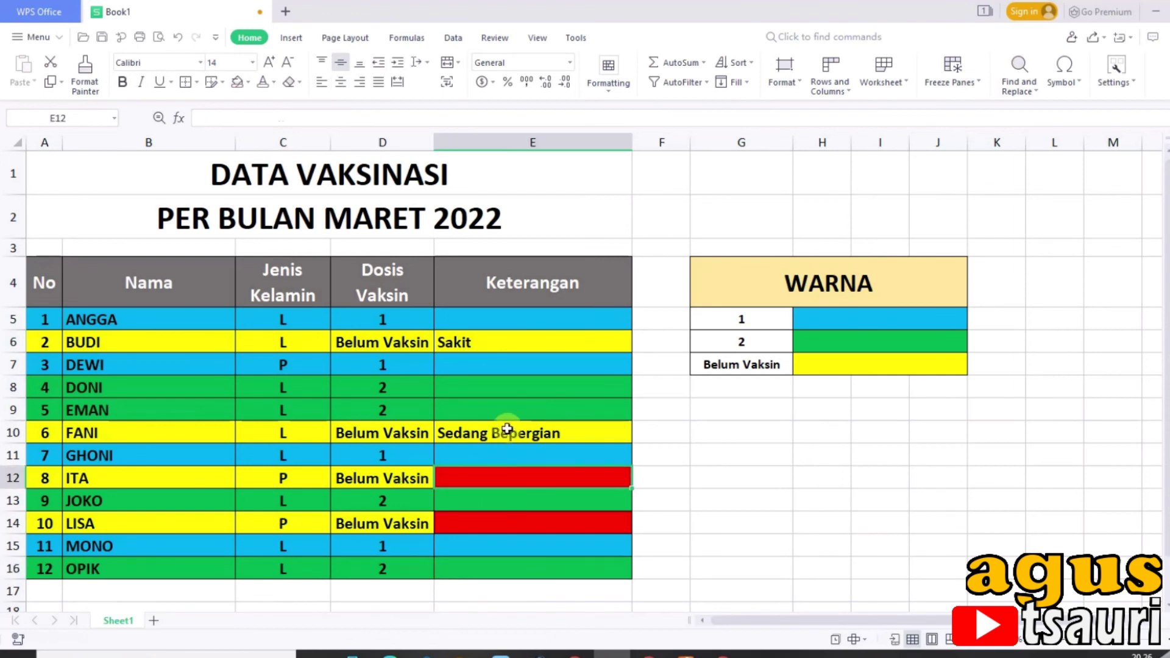
{"action": "left_click", "coordinate": [507, 430]}
{"action": "left_click", "coordinate": [474, 480]}
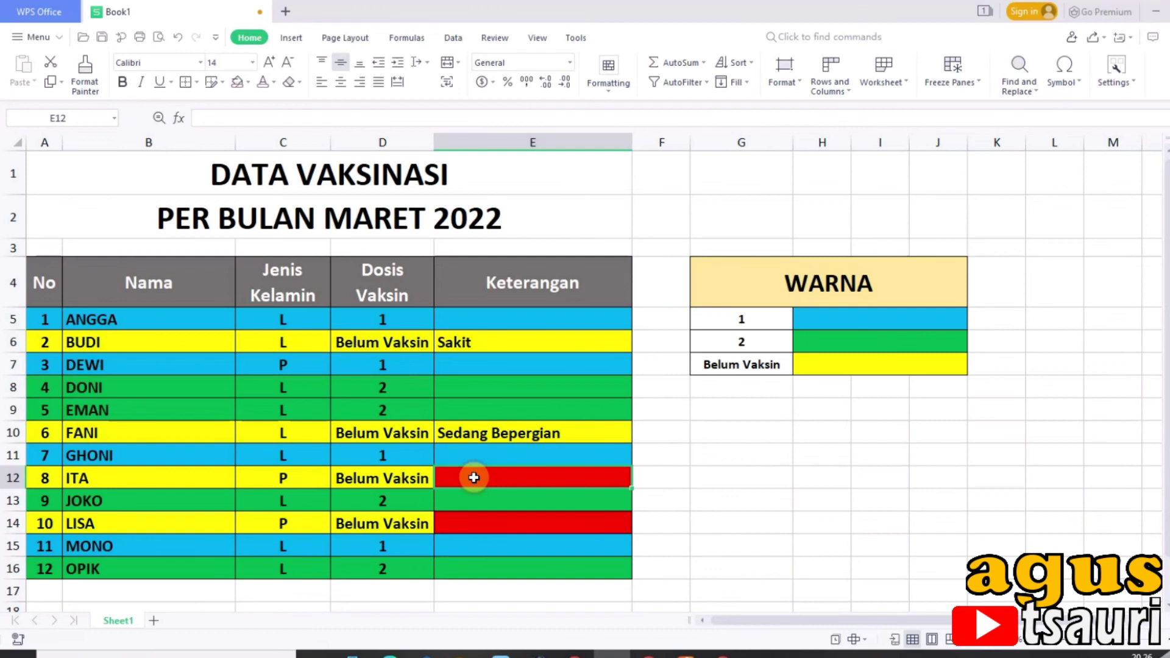